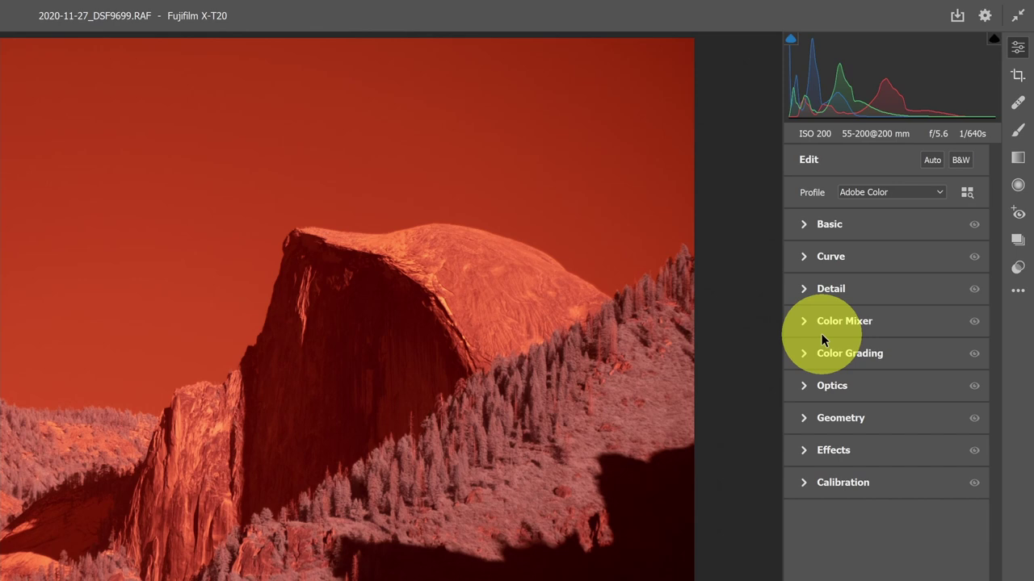
# Sample the rock with the White Balance Tool and push Temperature to 2000, Tint -63.
pyautogui.click(802, 229)
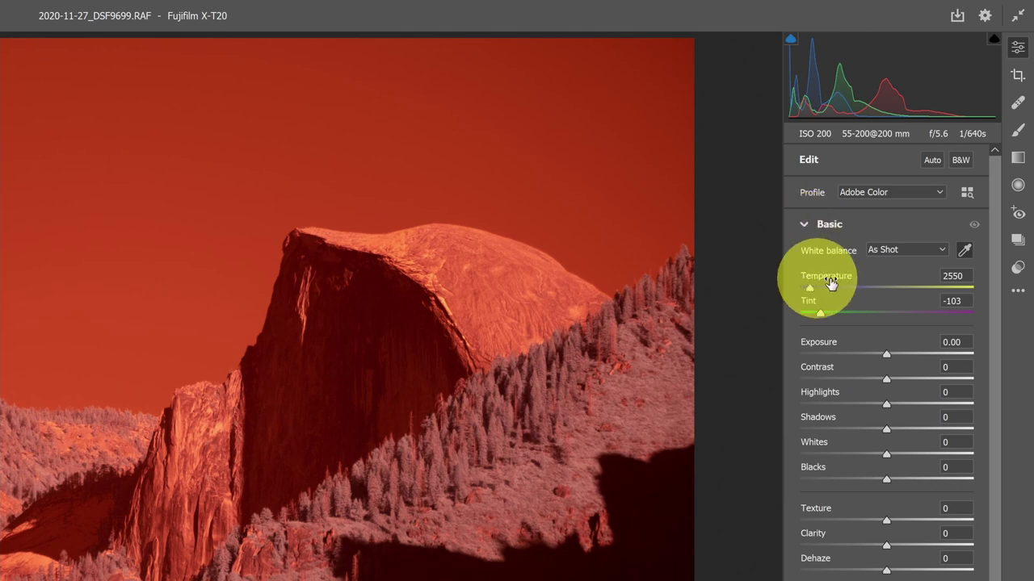
pyautogui.click(963, 252)
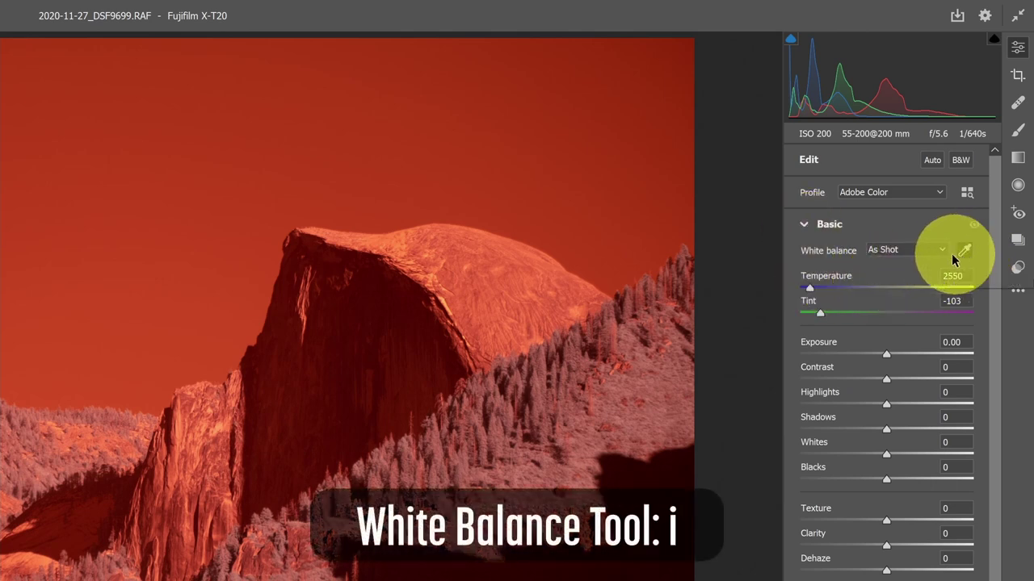
pyautogui.click(478, 309)
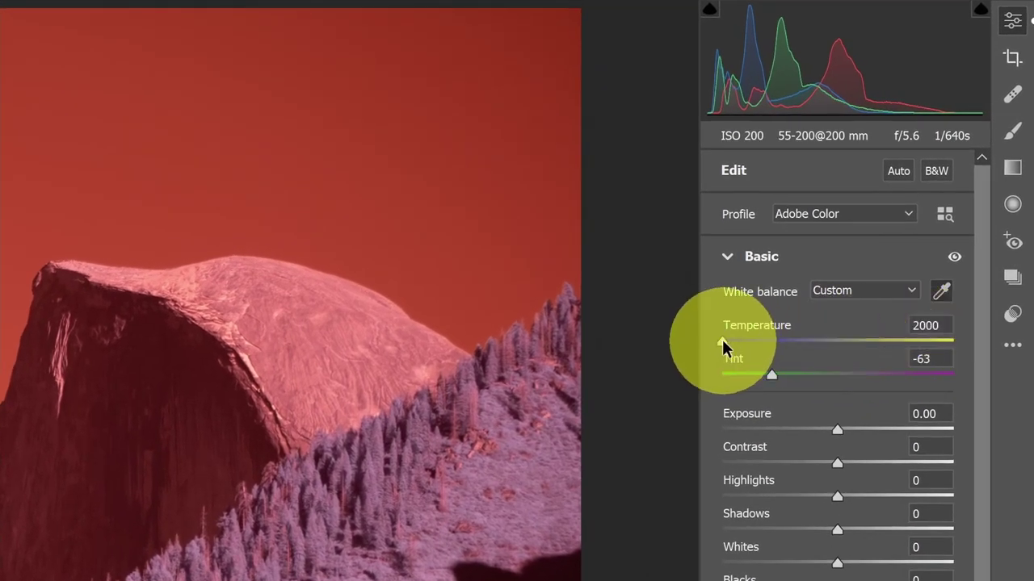
pyautogui.moveTo(722, 339); pyautogui.dragTo(670, 362)
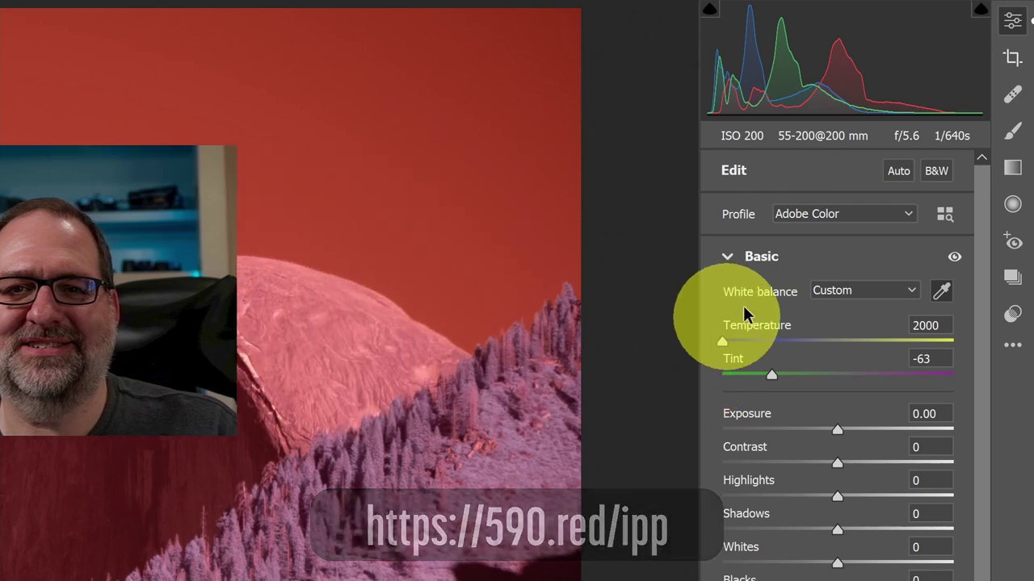
pyautogui.click(904, 214)
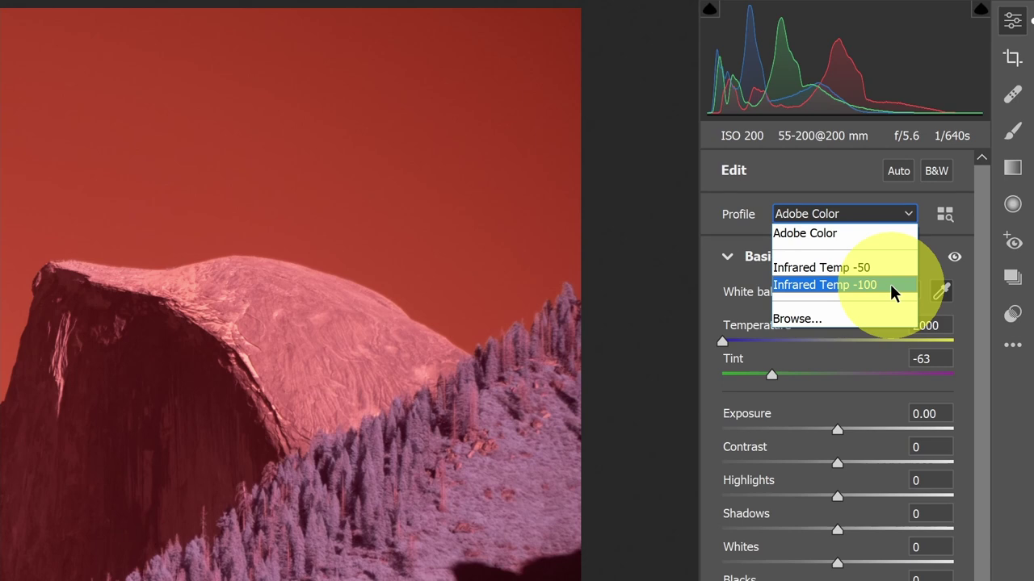
# Apply the Infrared Temp -100 profile and sample a rock area, giving Temperature 3650, Tint -58.
pyautogui.click(837, 286)
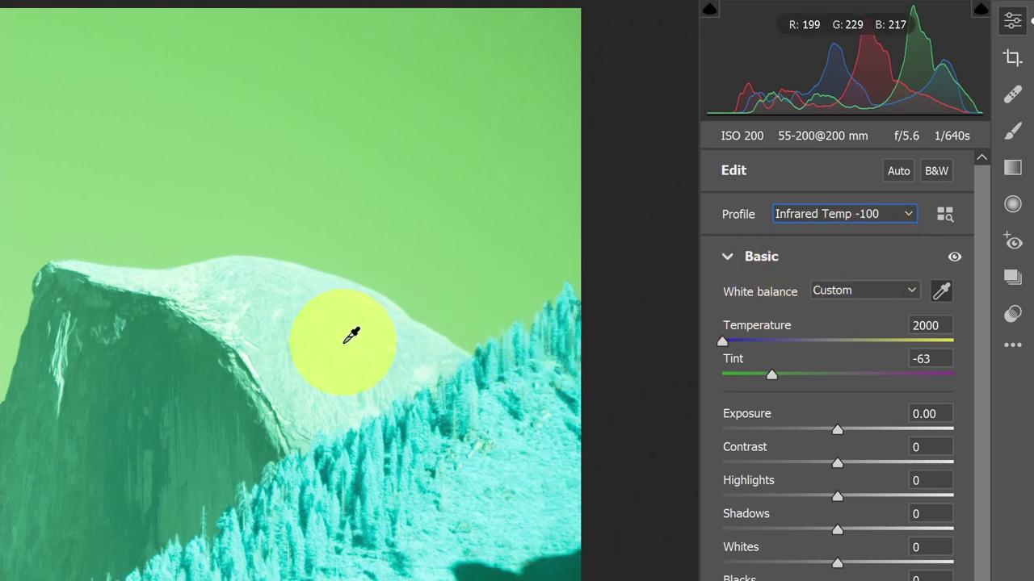
pyautogui.click(300, 354)
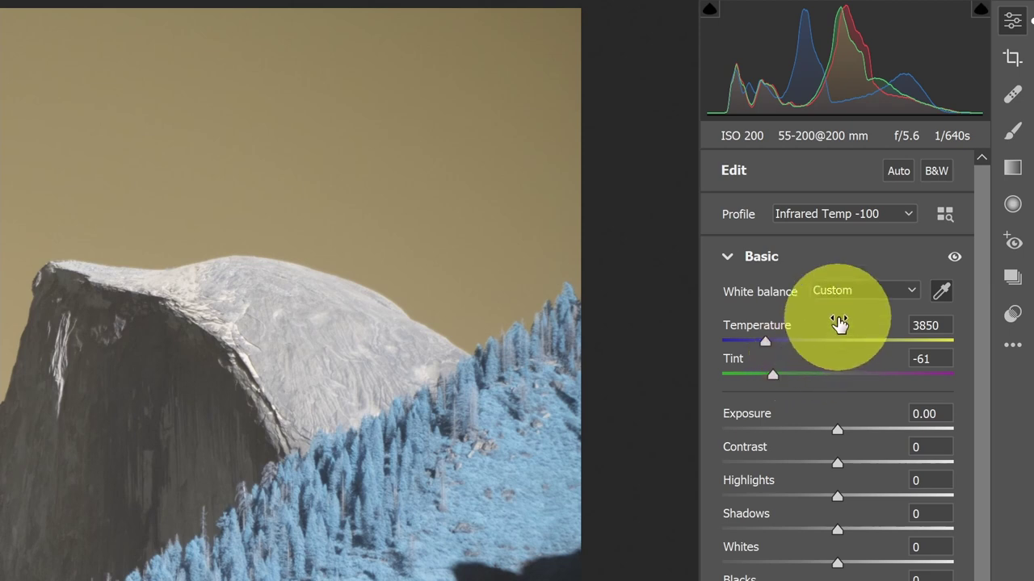
pyautogui.click(830, 223)
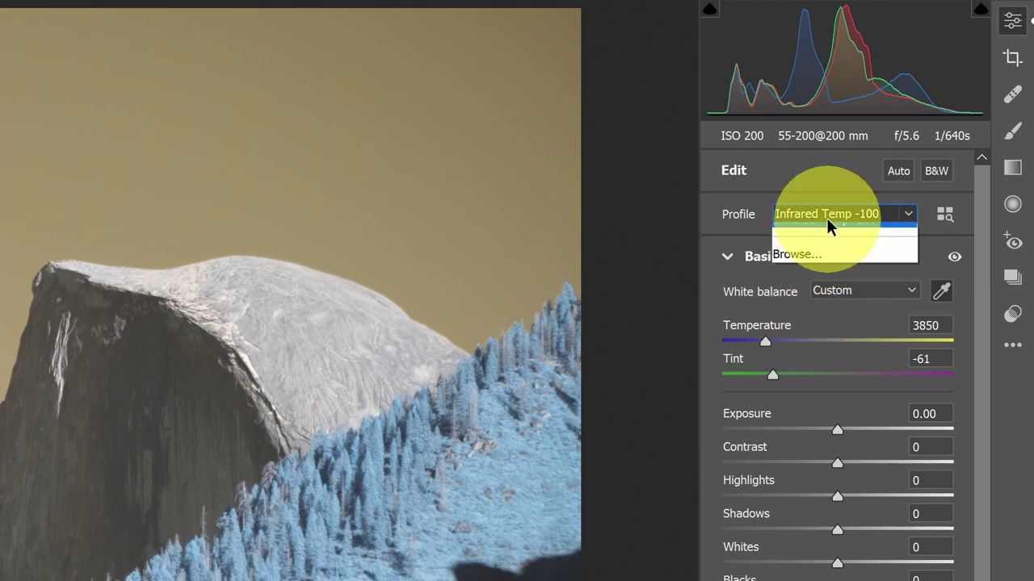
pyautogui.click(804, 198)
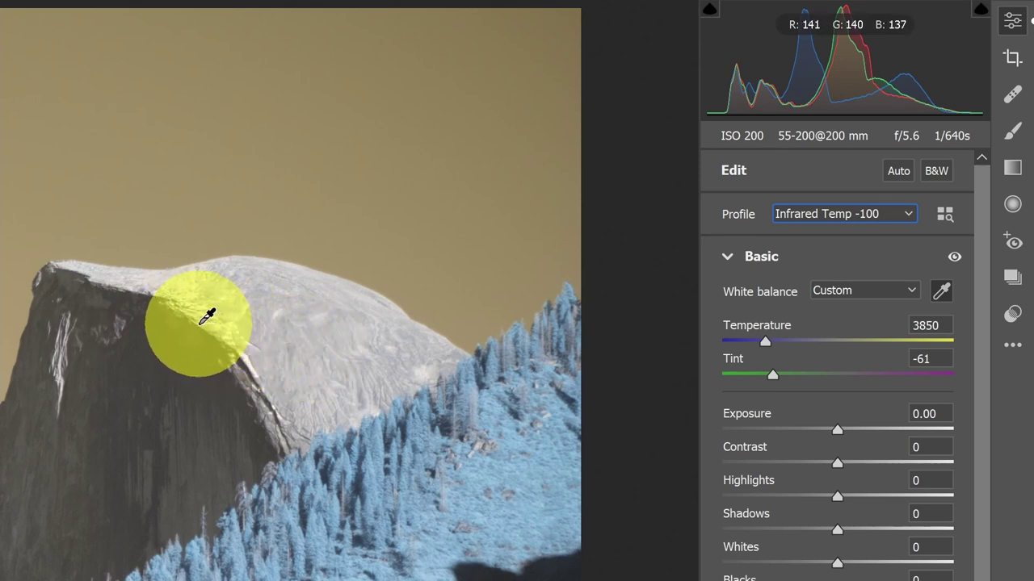
pyautogui.moveTo(189, 313); pyautogui.dragTo(271, 386)
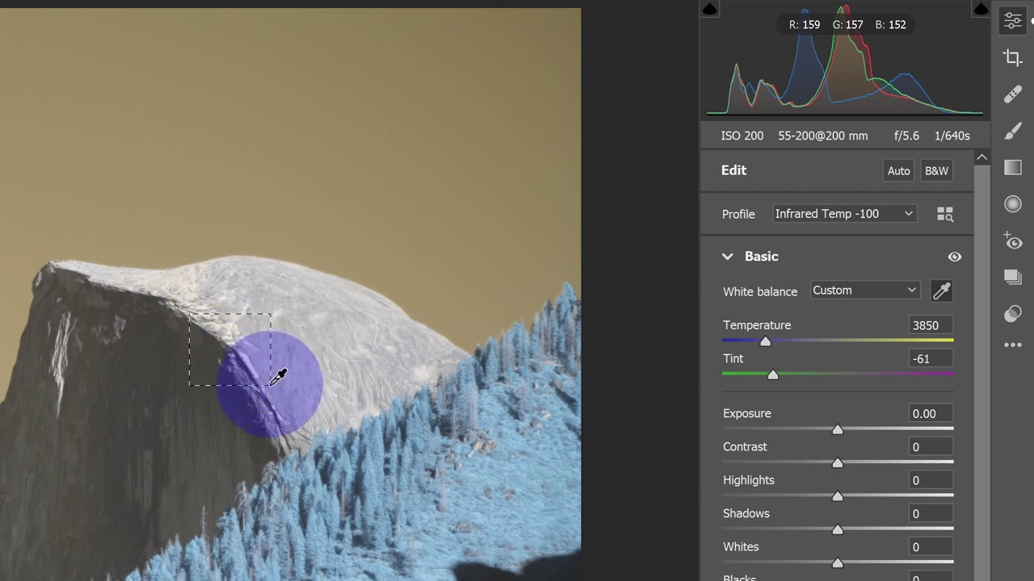
pyautogui.moveTo(270, 385); pyautogui.dragTo(271, 385)
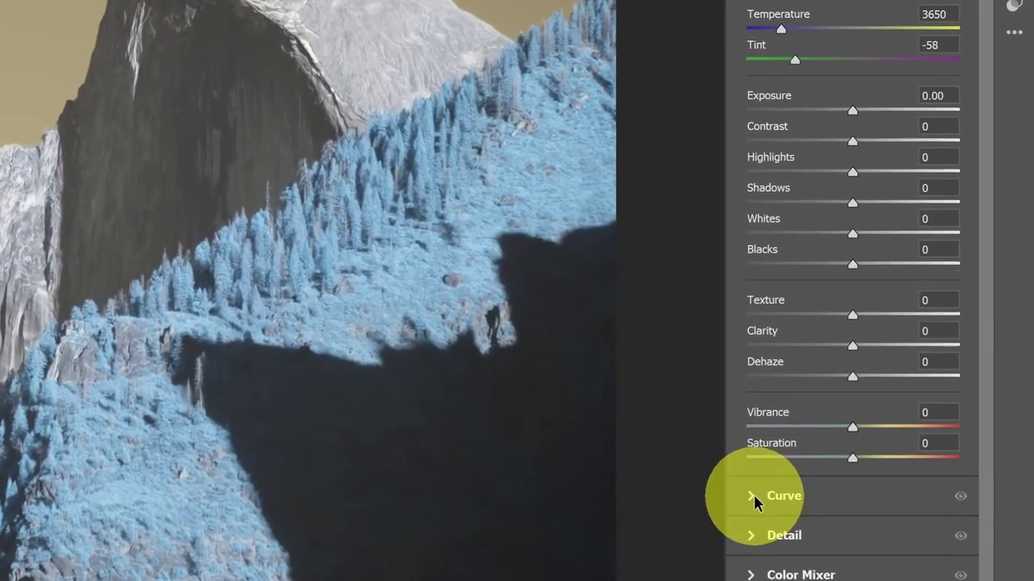
# Set the Point Curve preset to Medium Contrast and drag Dehaze up to +15.
pyautogui.click(823, 478)
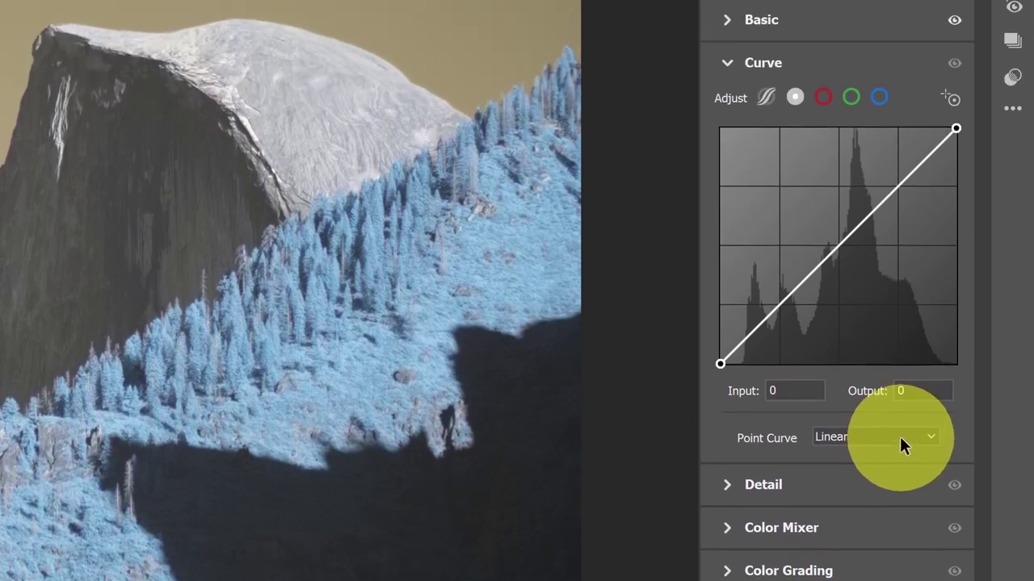
pyautogui.click(900, 333)
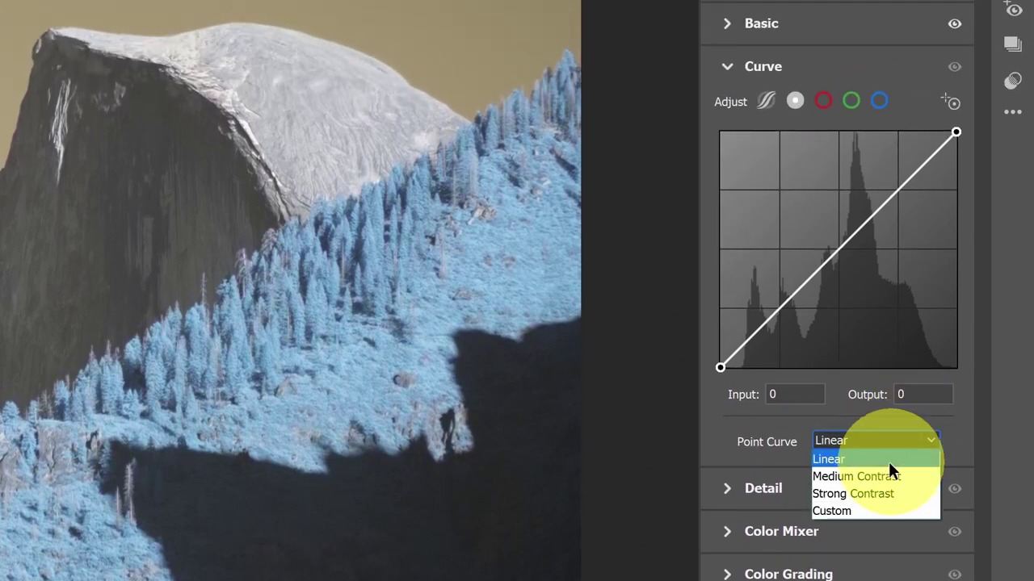
pyautogui.click(882, 476)
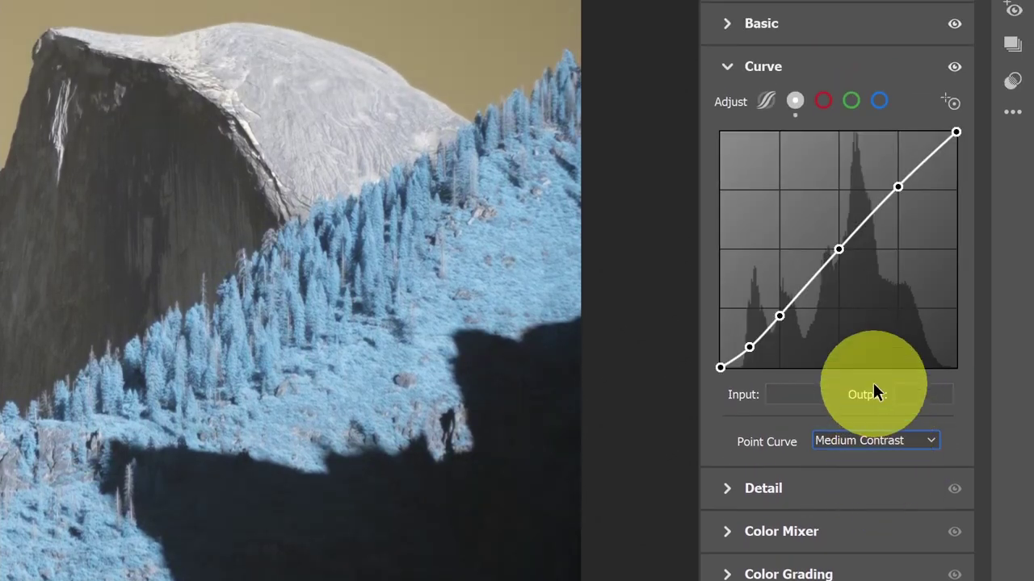
pyautogui.click(725, 24)
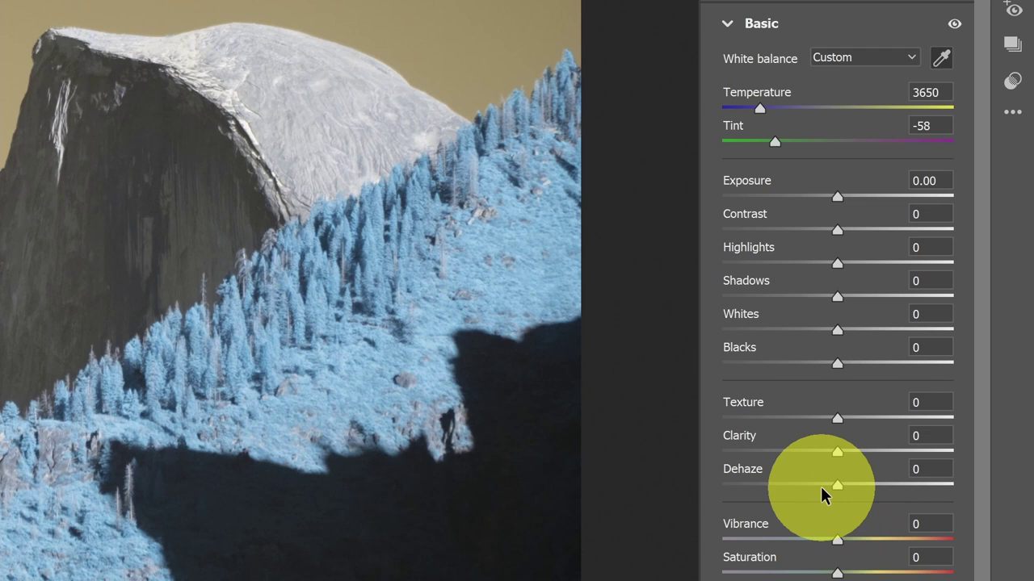
pyautogui.moveTo(836, 485); pyautogui.dragTo(855, 492)
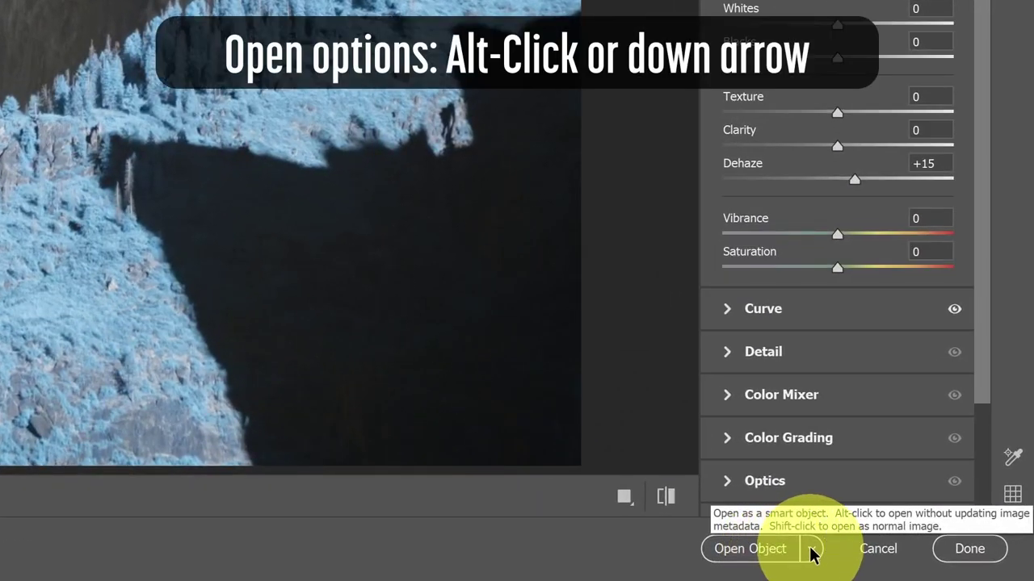
pyautogui.click(817, 552)
pyautogui.press('Down')
pyautogui.press('Down')
pyautogui.press('Down')
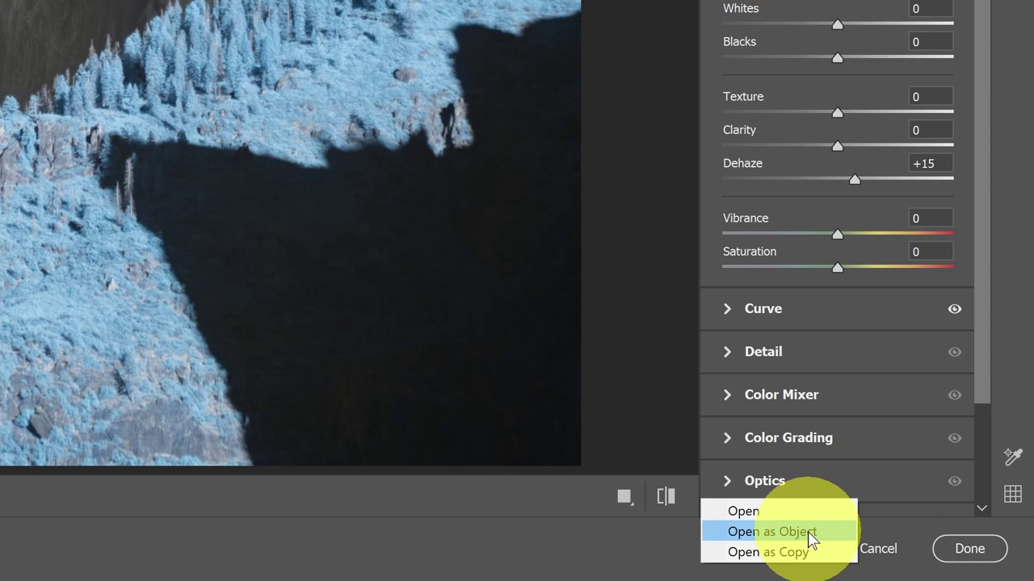
pyautogui.click(674, 538)
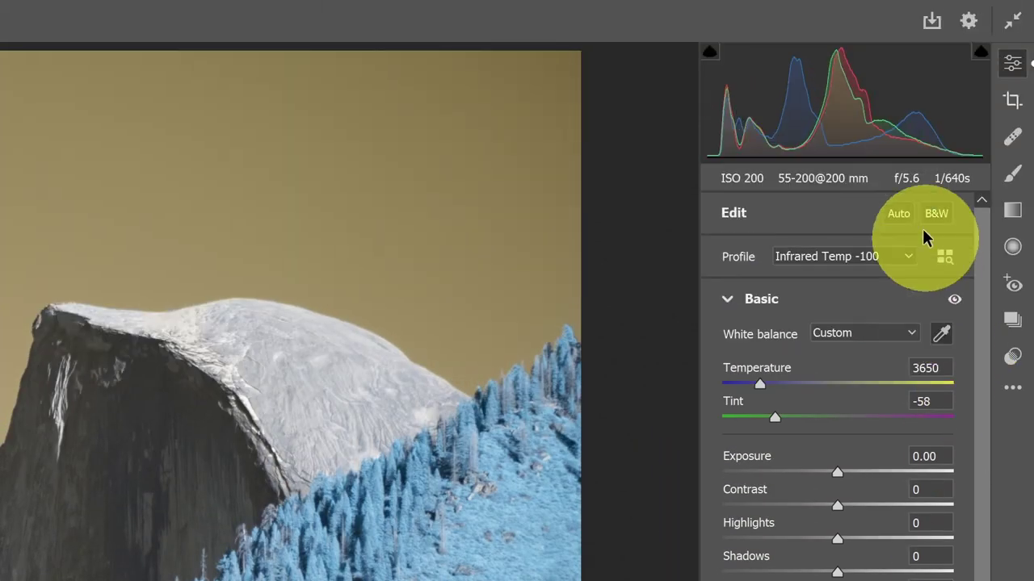
# Enable 'Open in Photoshop as Smart Objects' in workflow preferences and open the photo as an object.
pyautogui.click(974, 27)
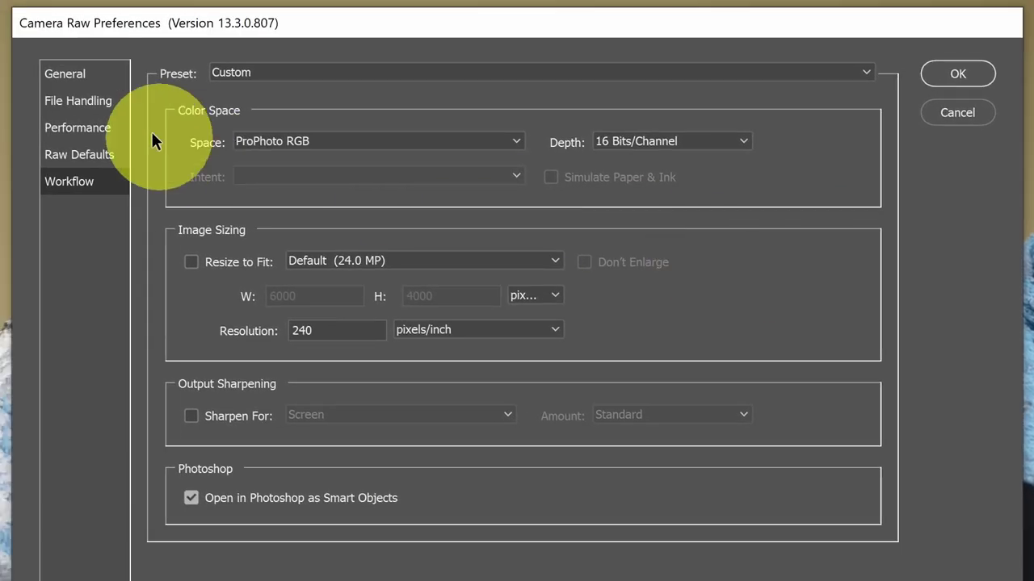
pyautogui.click(78, 186)
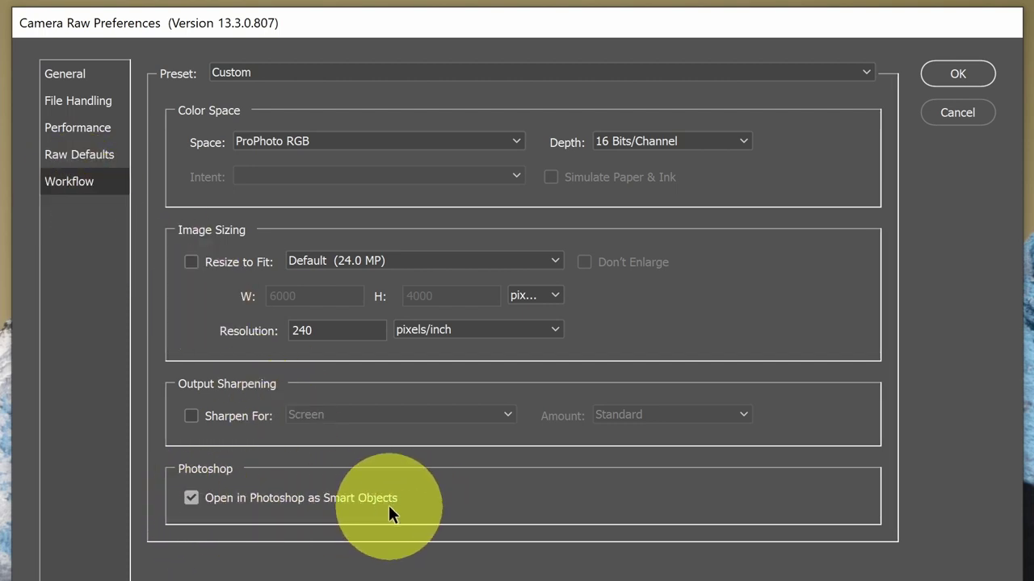
pyautogui.click(958, 74)
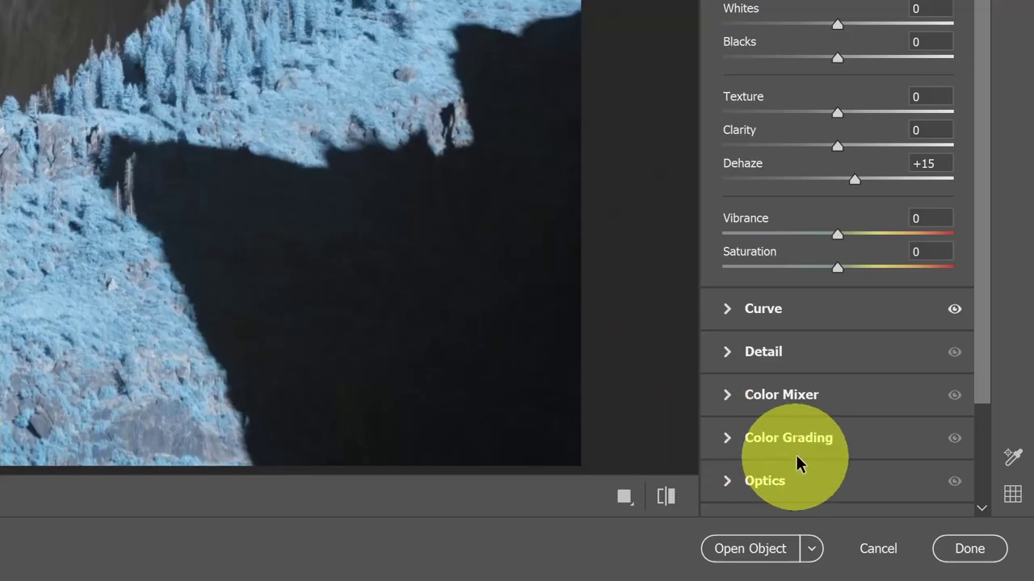
pyautogui.click(757, 557)
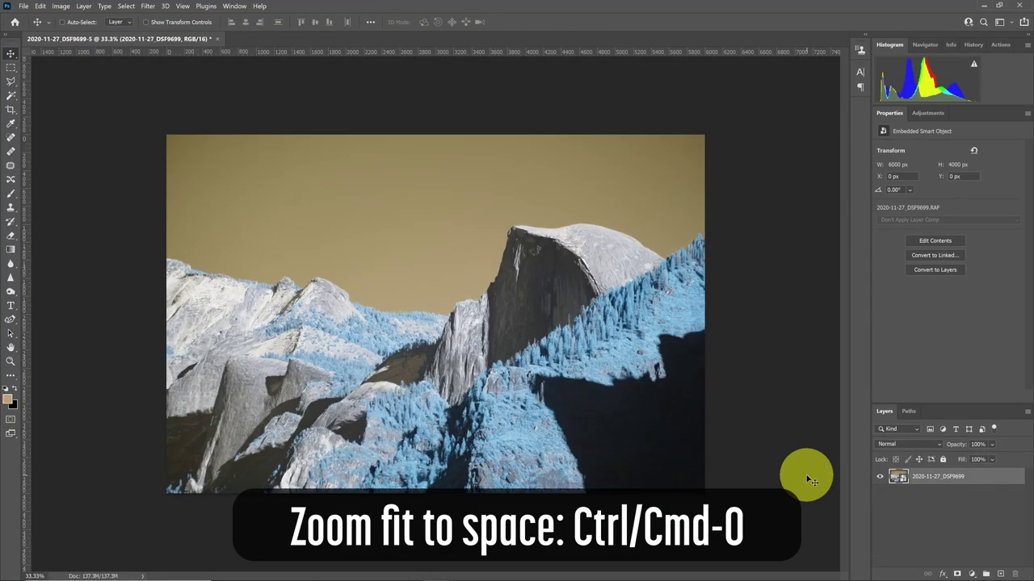
# Add a Channel Mixer layer with the Red output set to Red 0, Blue 100.
pyautogui.hotkey('ctrl', '0')
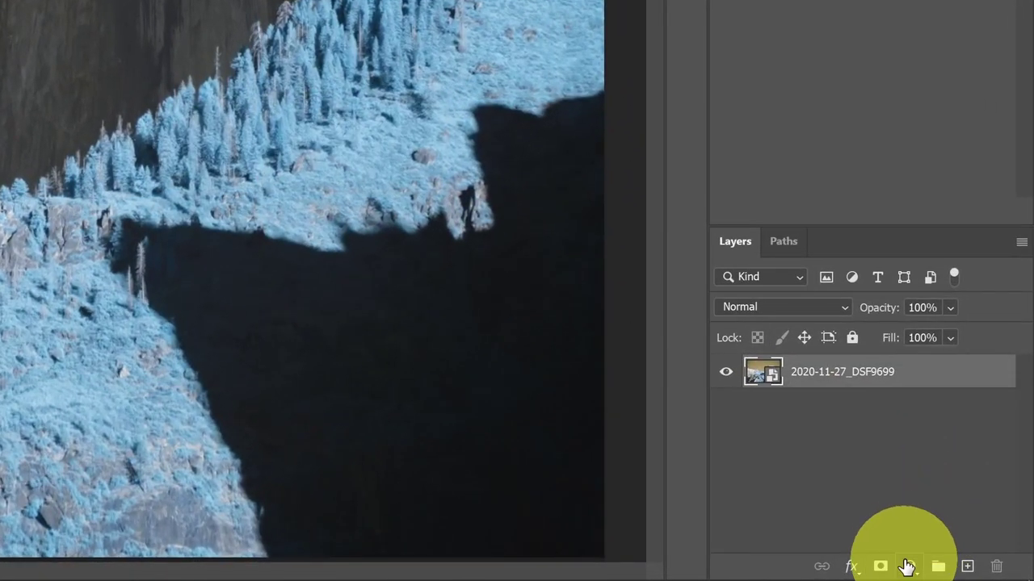
pyautogui.click(906, 566)
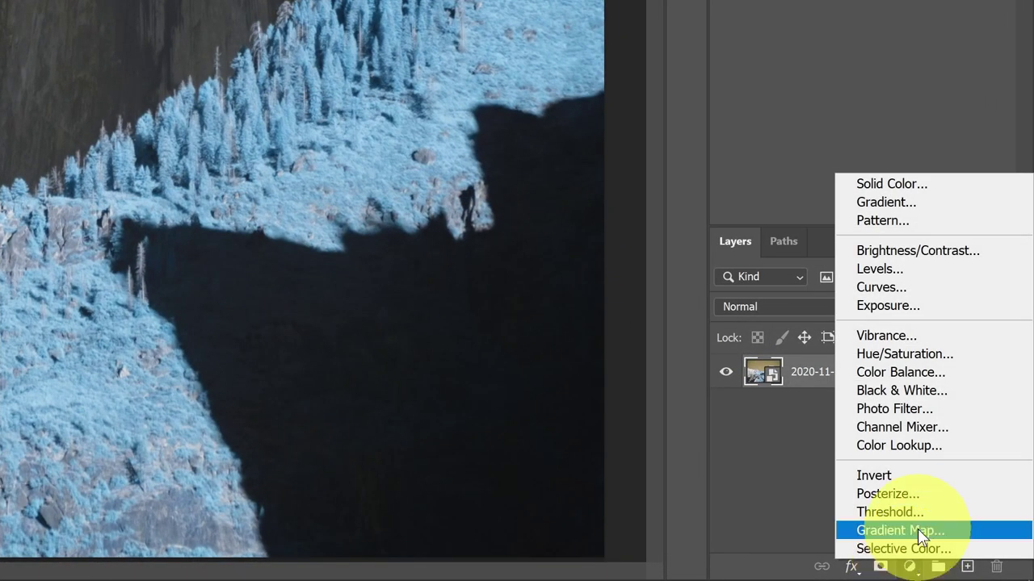
pyautogui.click(916, 427)
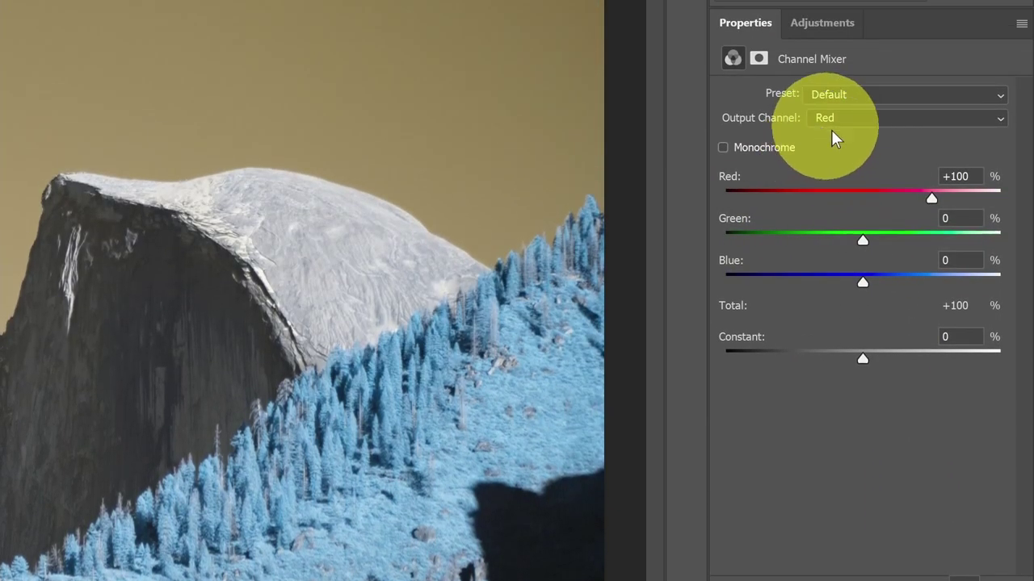
pyautogui.click(966, 177)
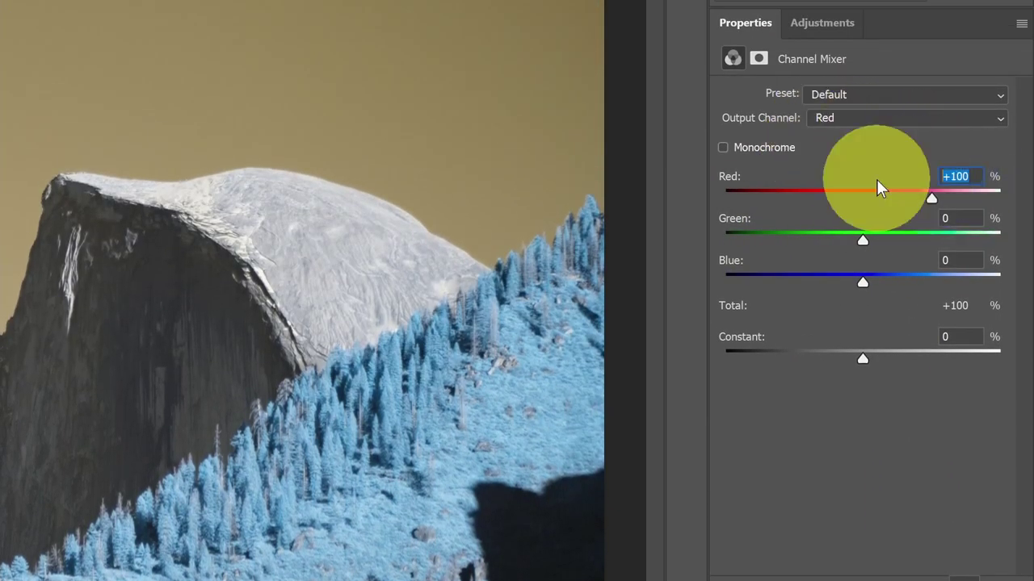
pyautogui.write('0')
pyautogui.press('Tab')
pyautogui.press('Tab')
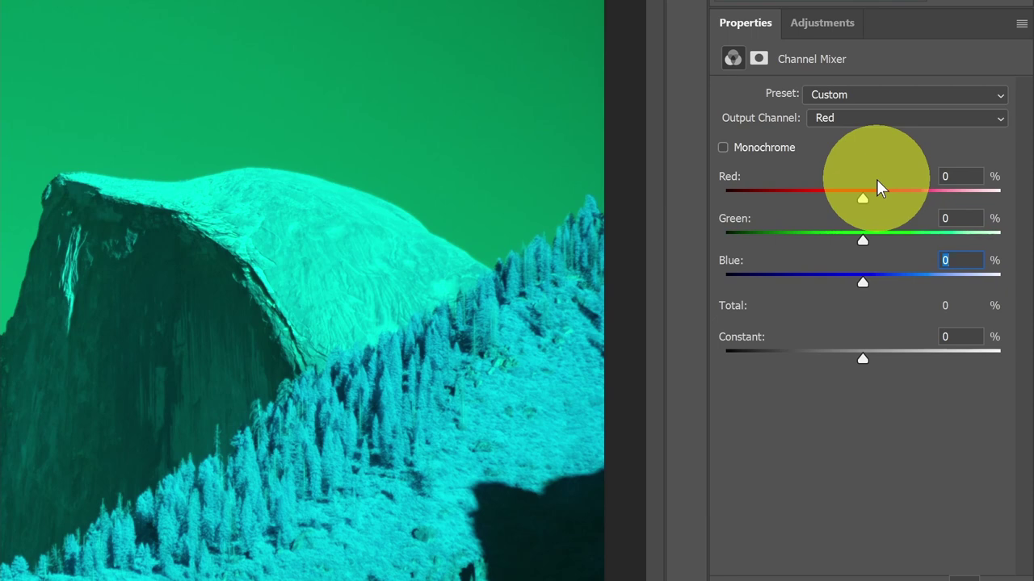
pyautogui.write('100')
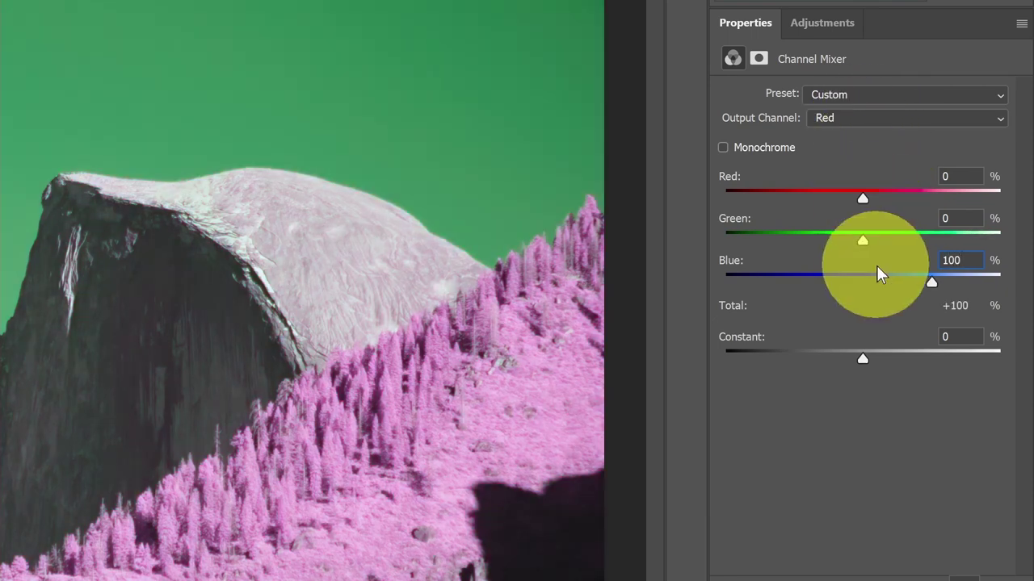
# Set the Blue output to Red 100, Blue 0, then hide Channel Mixer 1.
pyautogui.click(844, 116)
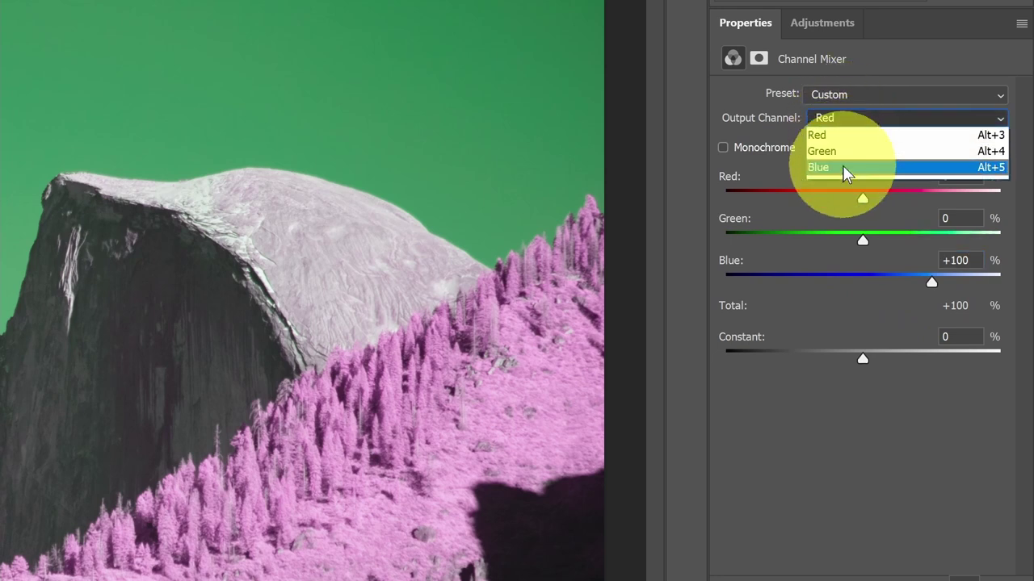
pyautogui.click(842, 166)
pyautogui.click(953, 176)
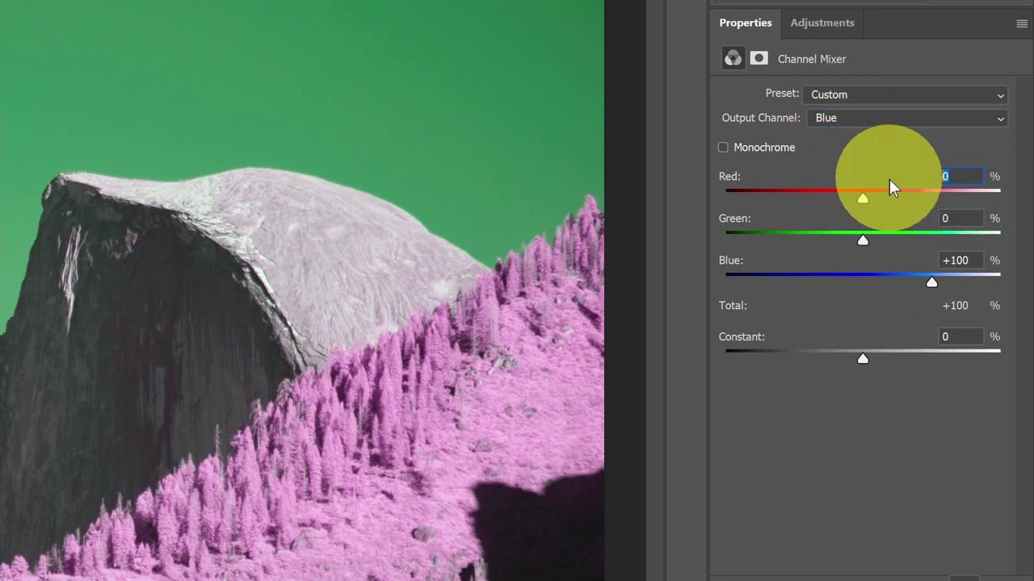
pyautogui.write('100')
pyautogui.press('Tab')
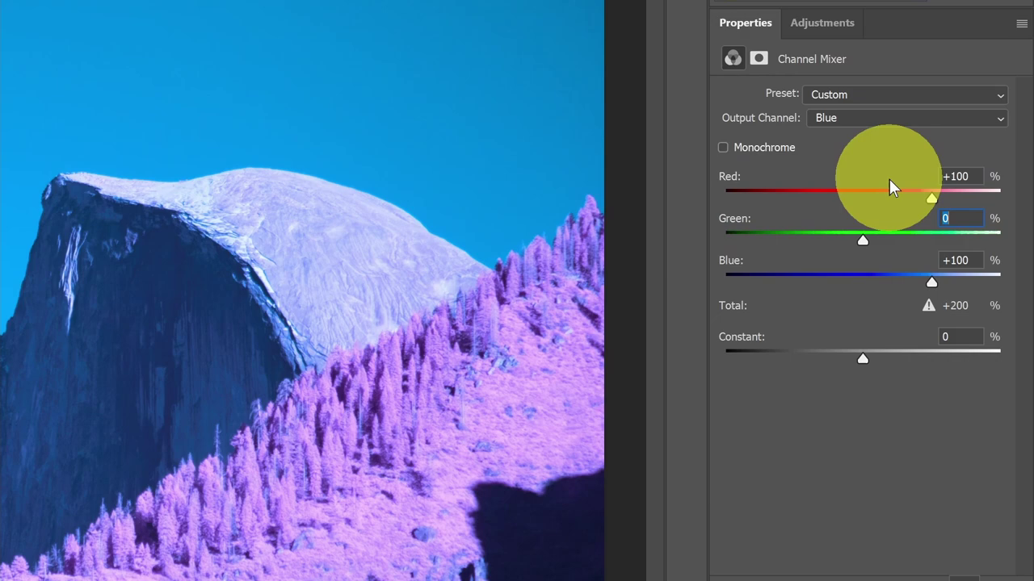
pyautogui.press('Tab')
pyautogui.write('0')
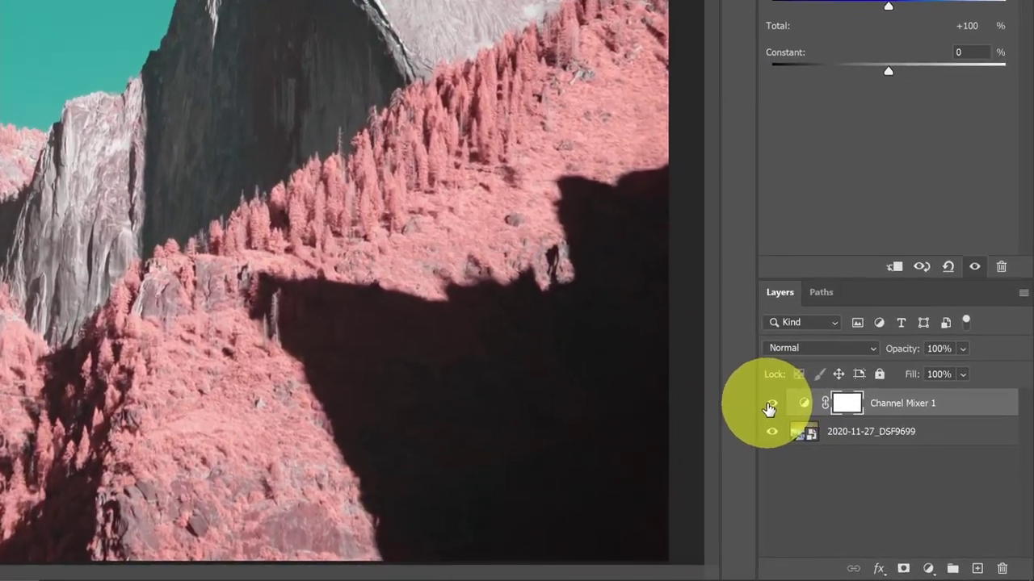
pyautogui.click(770, 406)
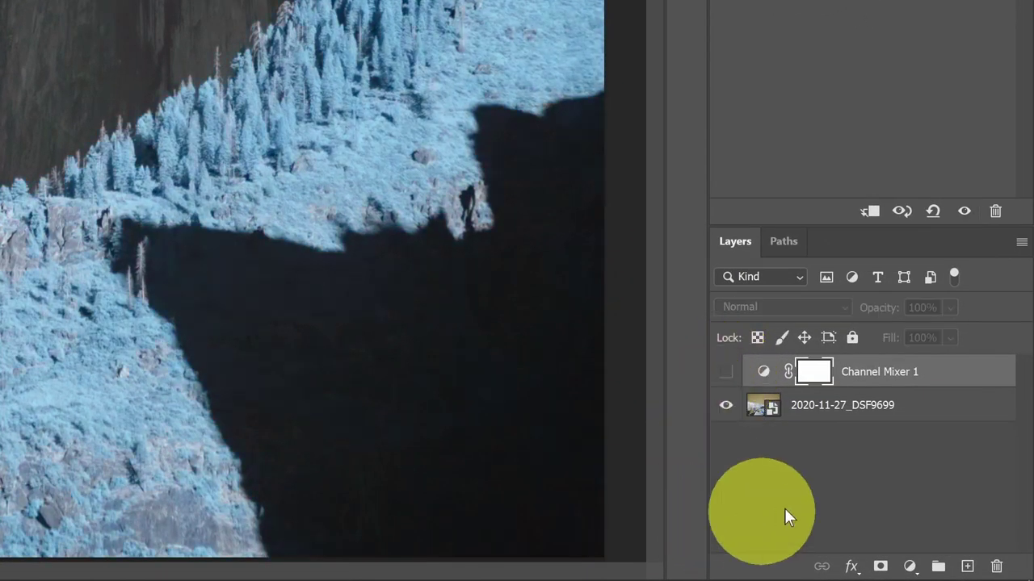
# Add an Invert adjustment layer and set its blend mode to Color.
pyautogui.click(909, 568)
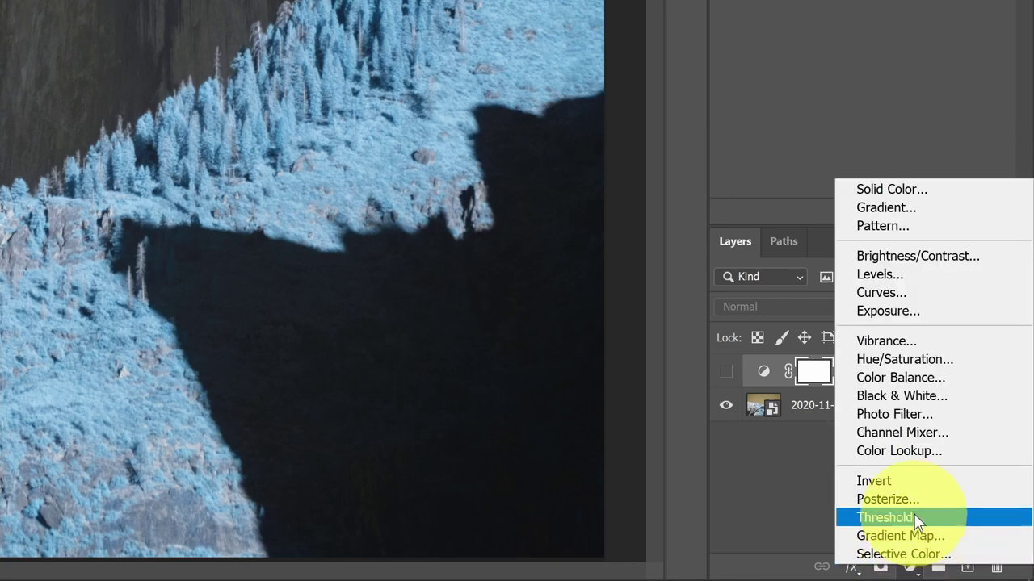
pyautogui.click(913, 483)
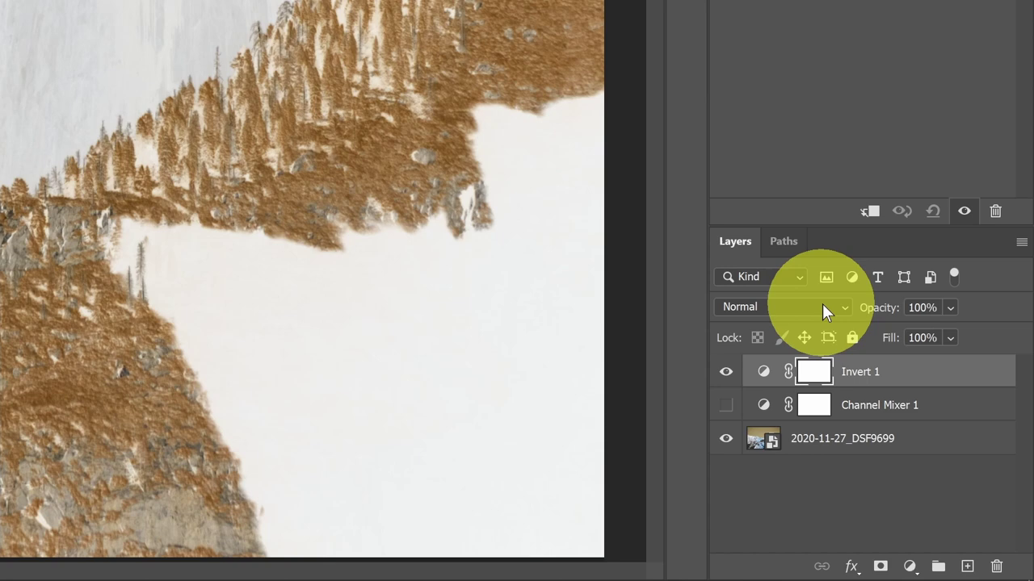
pyautogui.click(843, 308)
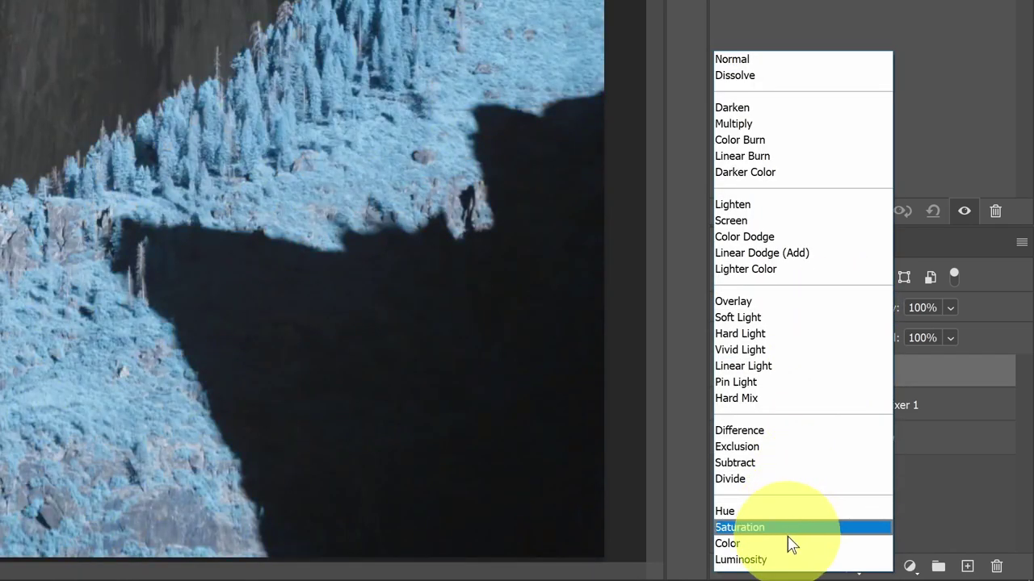
pyautogui.click(788, 544)
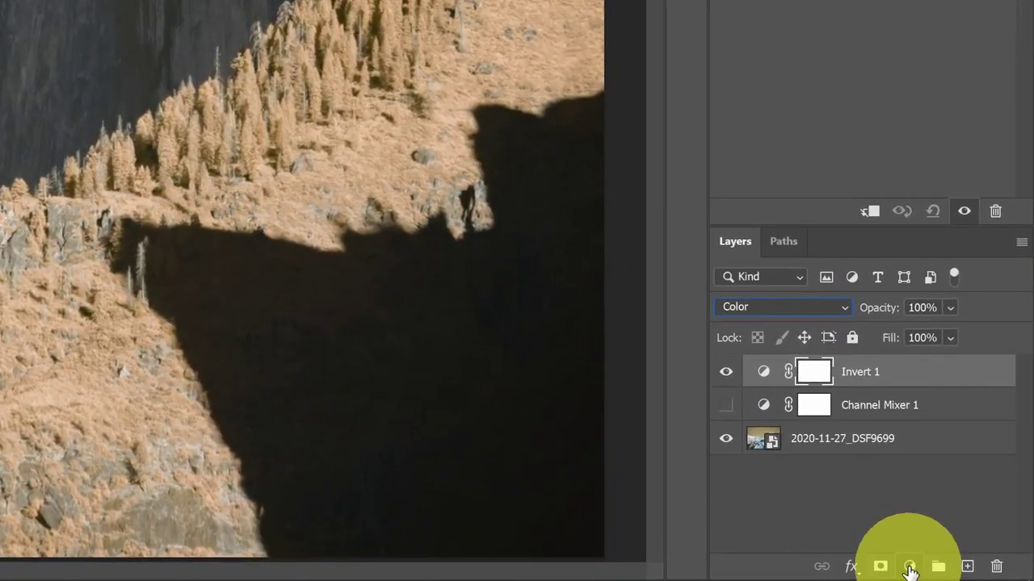
# Add a Hue/Saturation layer, keep the Master range, and nudge Hue to +1.
pyautogui.click(918, 568)
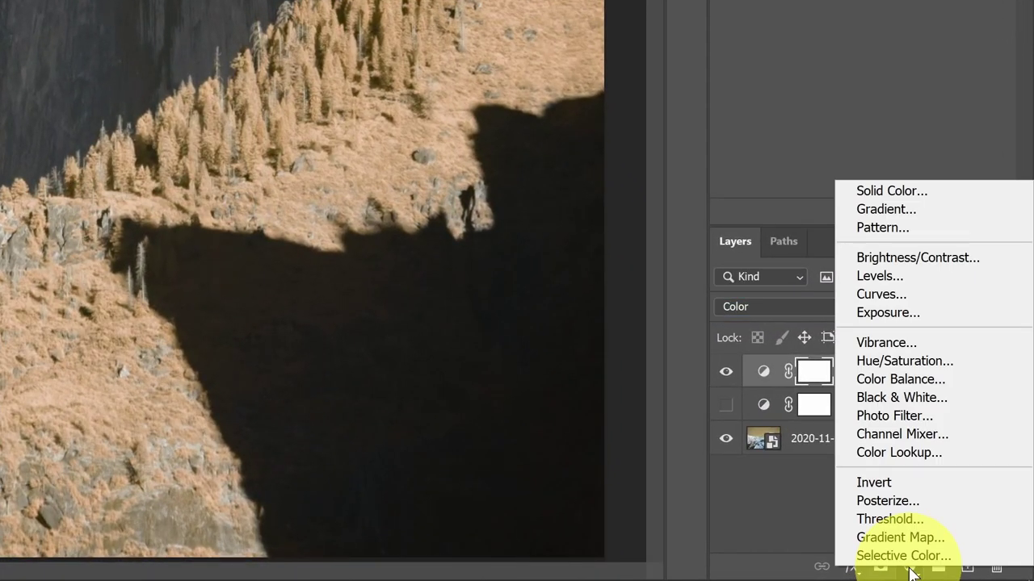
pyautogui.click(893, 361)
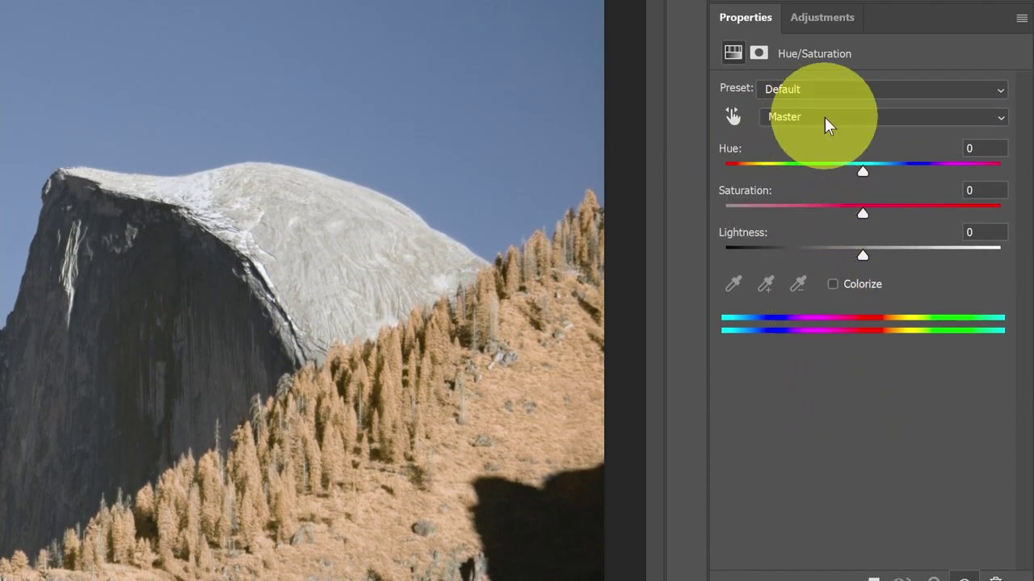
pyautogui.click(825, 117)
pyautogui.click(850, 113)
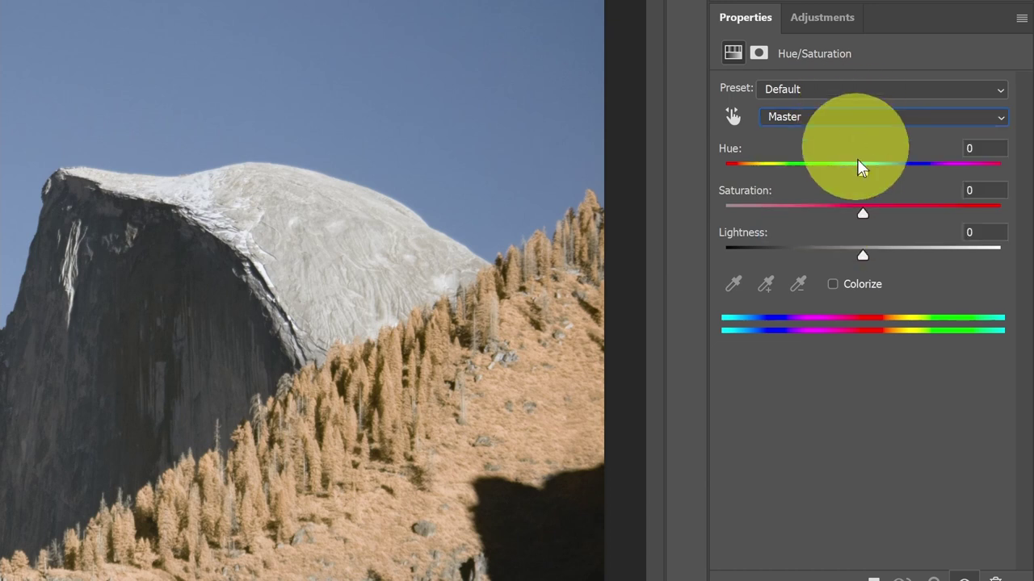
pyautogui.moveTo(861, 169)
pyautogui.mouseDown()
pyautogui.moveTo(925, 174)
pyautogui.moveTo(811, 179)
pyautogui.moveTo(863, 176)
pyautogui.mouseUp()
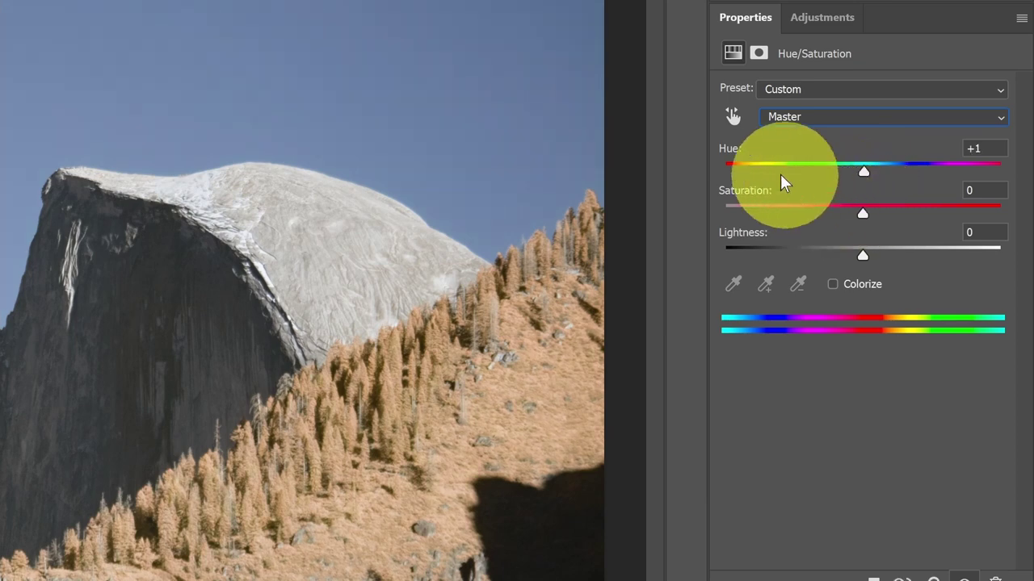
pyautogui.click(734, 120)
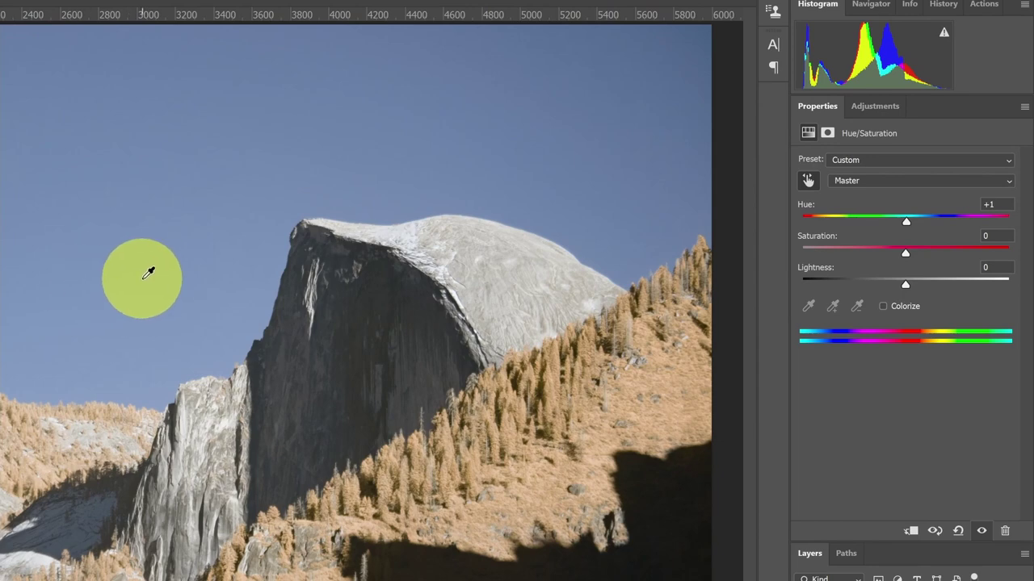
# Pick the sky's Blues and set Hue -9, Saturation +11, Lightness -2.
pyautogui.click(149, 274)
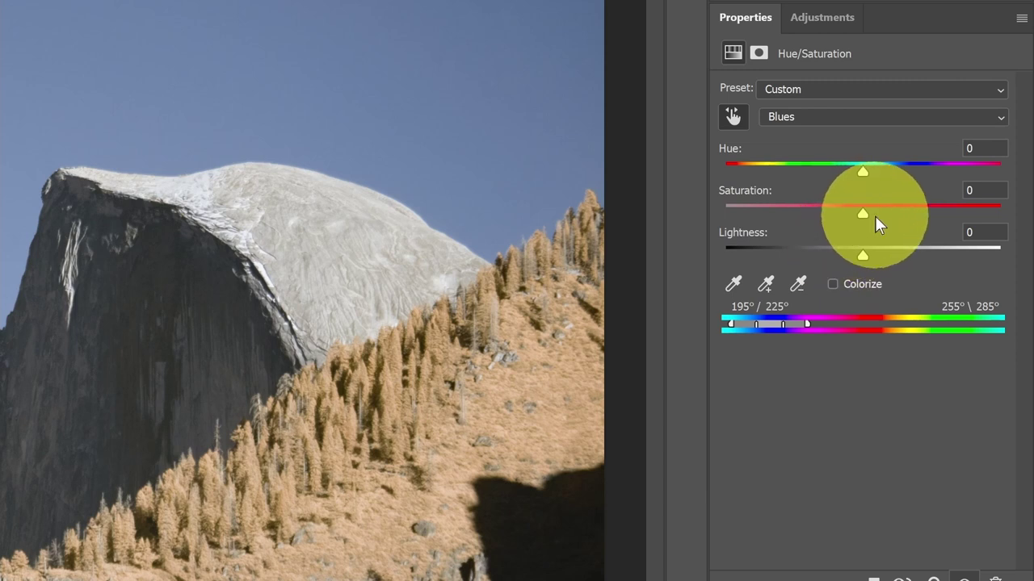
pyautogui.moveTo(861, 175)
pyautogui.mouseDown()
pyautogui.moveTo(844, 178)
pyautogui.moveTo(883, 183)
pyautogui.moveTo(833, 192)
pyautogui.moveTo(851, 190)
pyautogui.mouseUp()
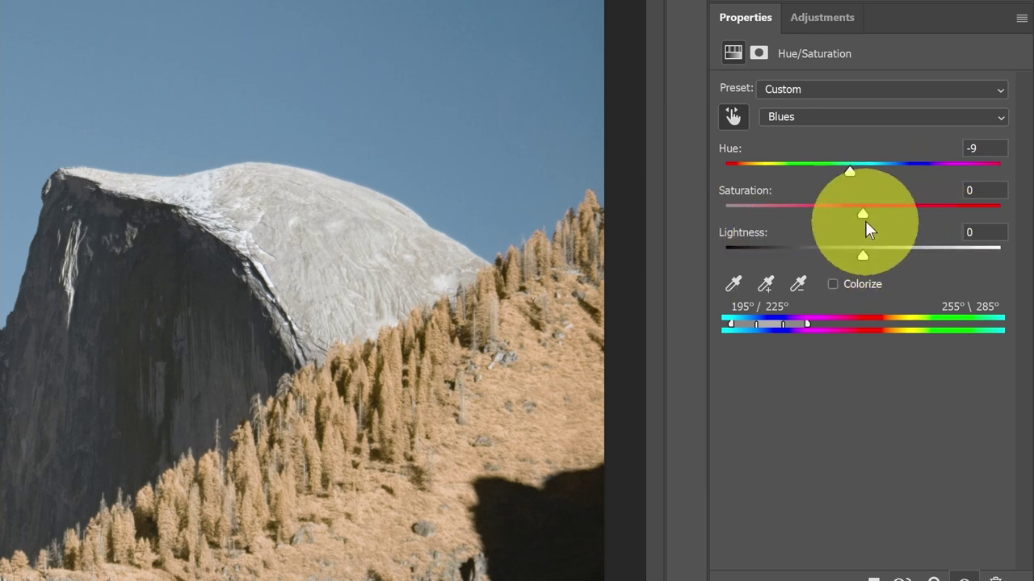
pyautogui.moveTo(861, 214); pyautogui.dragTo(878, 217)
pyautogui.moveTo(861, 256)
pyautogui.mouseDown()
pyautogui.moveTo(880, 257)
pyautogui.moveTo(851, 256)
pyautogui.moveTo(861, 256)
pyautogui.mouseUp()
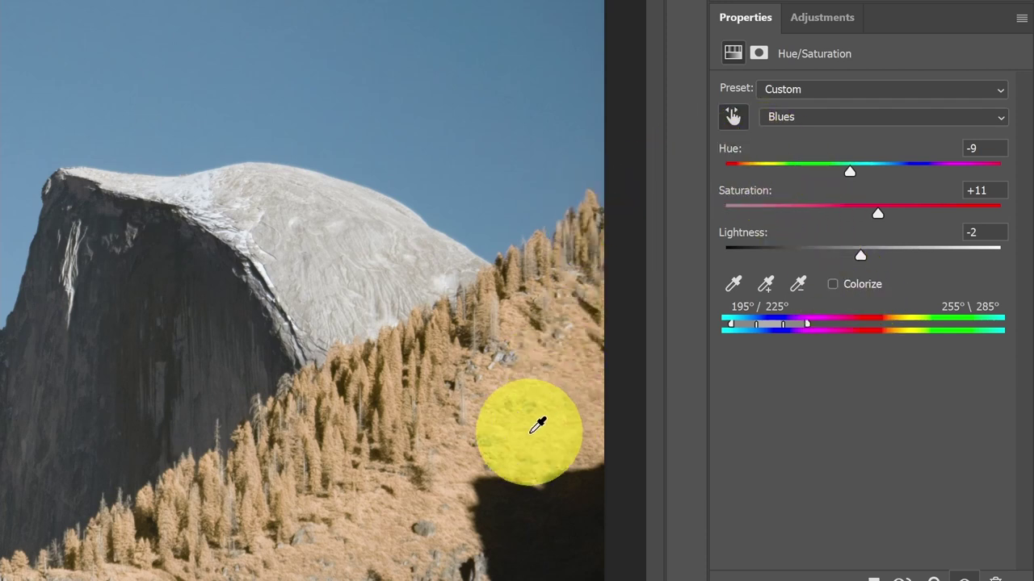
# Target the orange foliage's Yellows range and drag its Hue to -38.
pyautogui.click(732, 116)
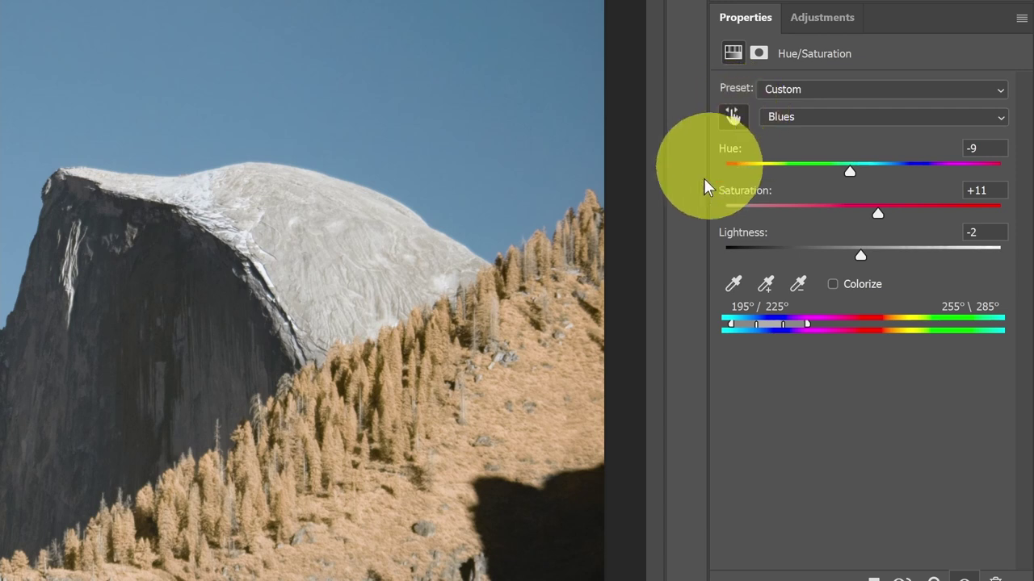
pyautogui.click(545, 385)
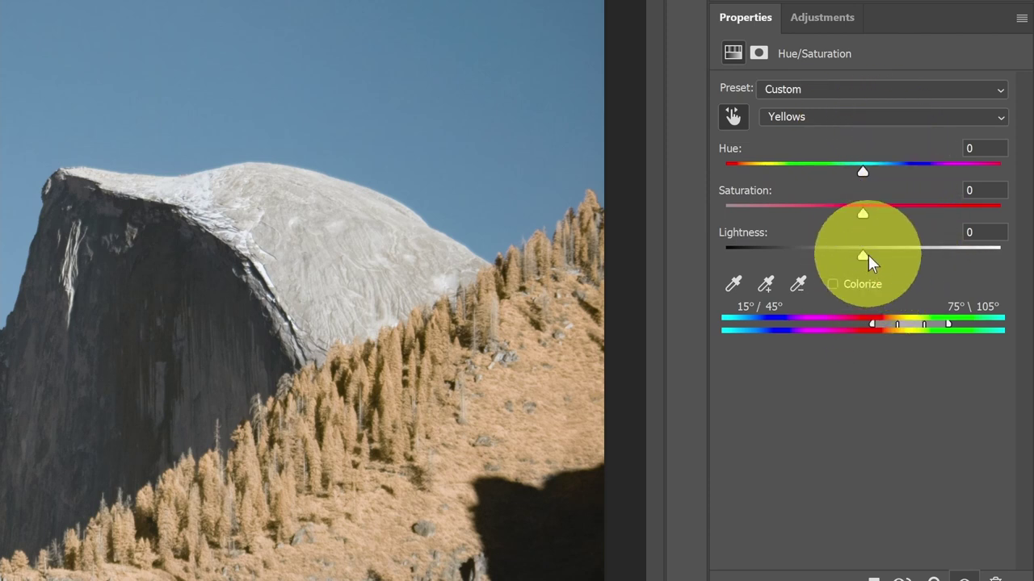
pyautogui.moveTo(863, 174); pyautogui.dragTo(812, 205)
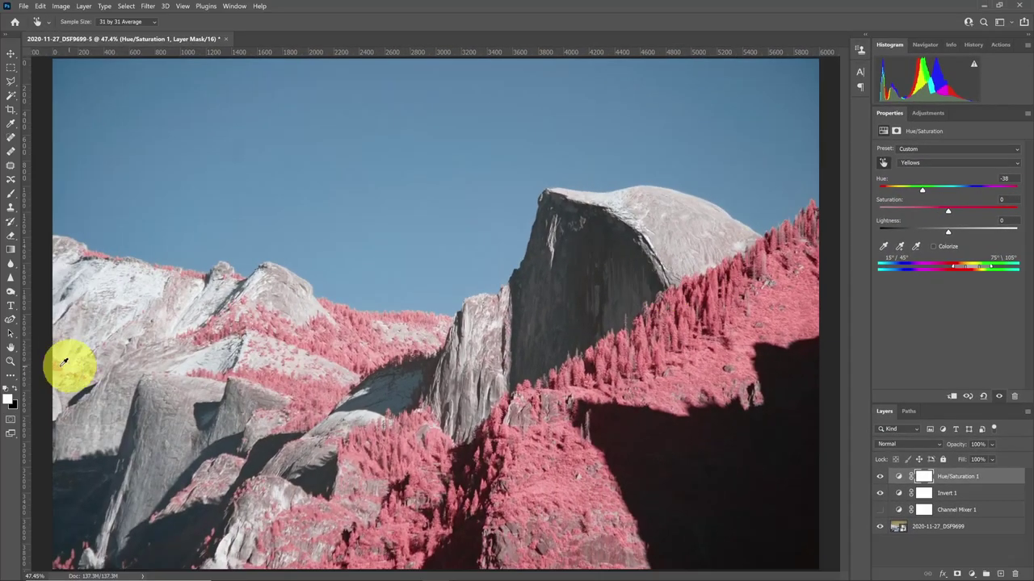
# Zoom in on the forested ridge and retune the Yellows hue to -20 for salmon-pink foliage.
pyautogui.click(15, 365)
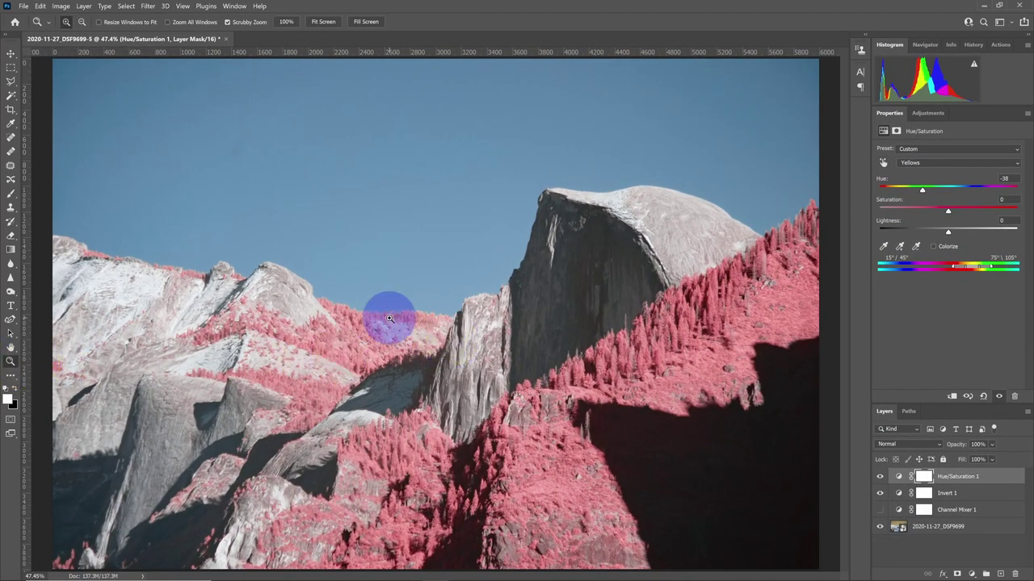
pyautogui.moveTo(388, 316); pyautogui.dragTo(359, 391)
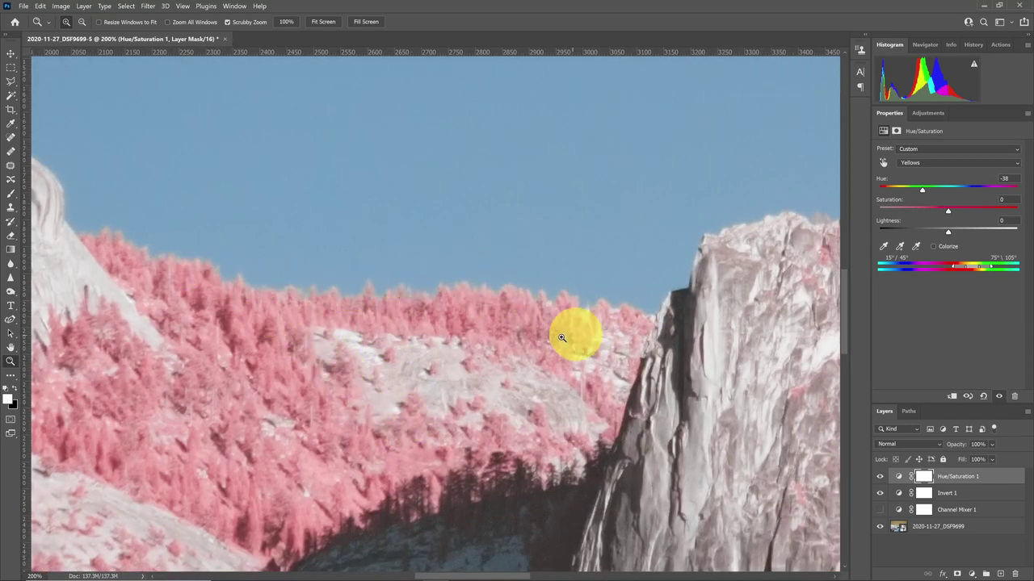
pyautogui.click(931, 192)
pyautogui.moveTo(932, 195); pyautogui.dragTo(950, 195)
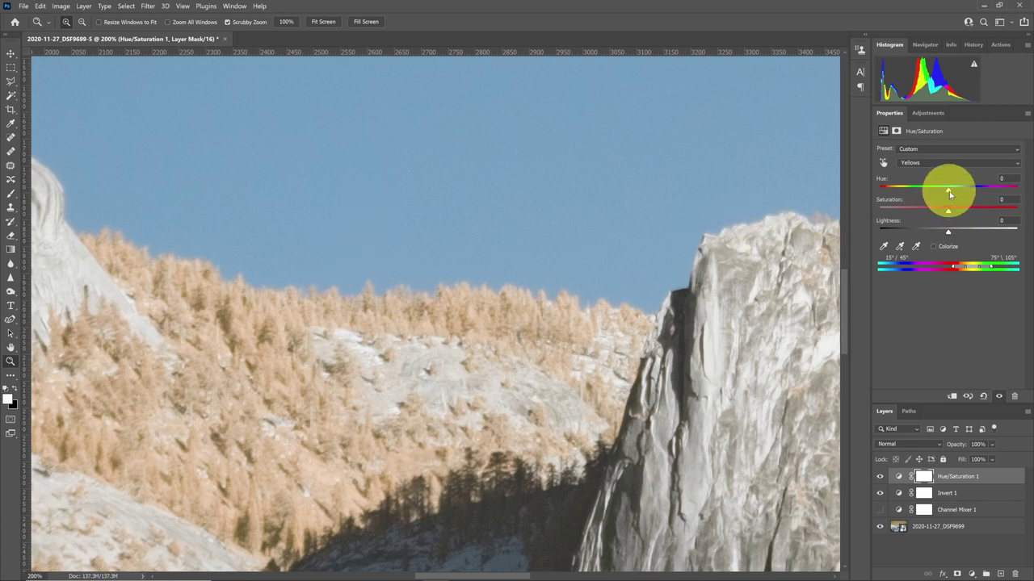
pyautogui.moveTo(949, 192); pyautogui.dragTo(912, 195)
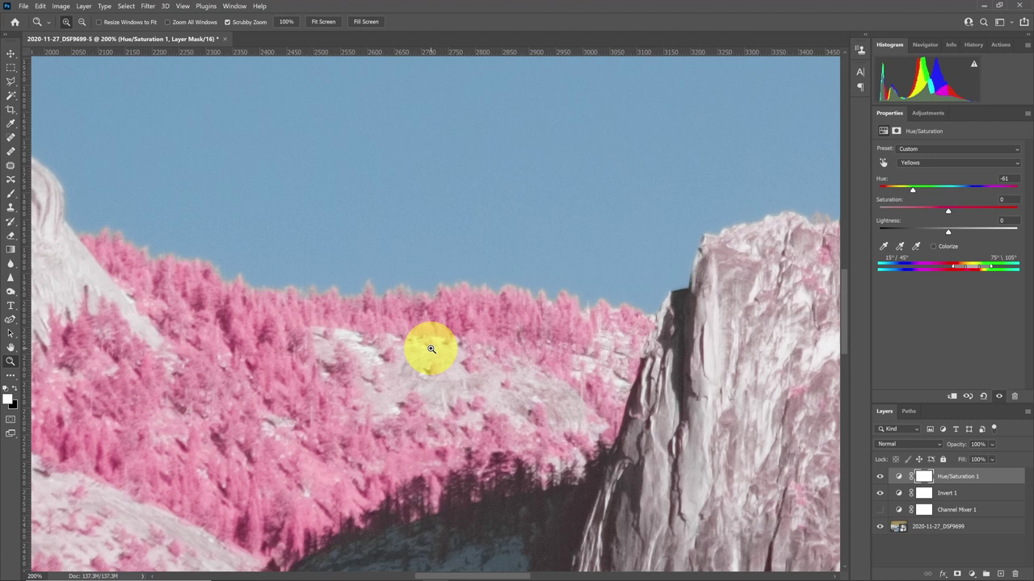
pyautogui.moveTo(912, 189); pyautogui.dragTo(934, 195)
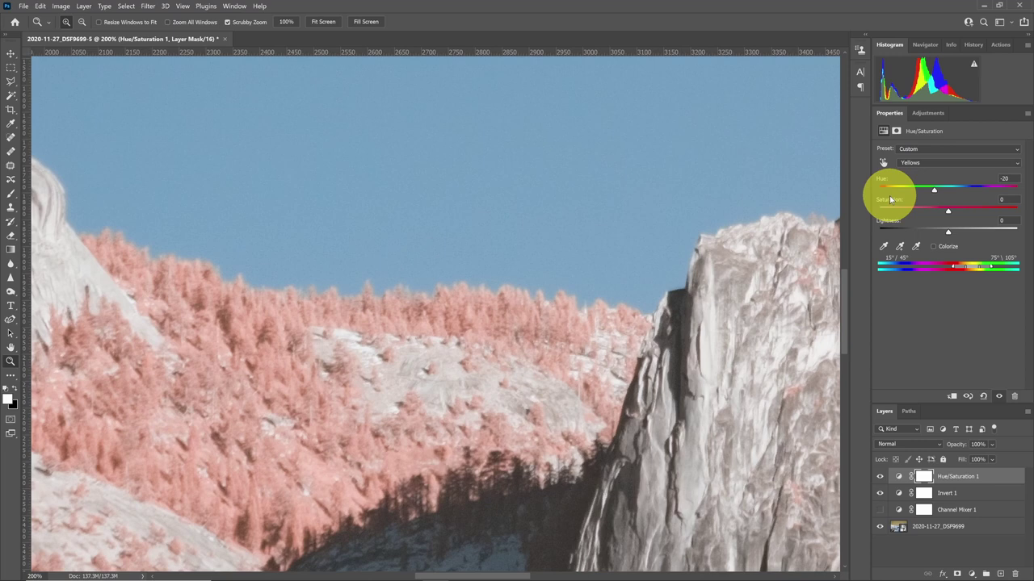
pyautogui.hotkey('ctrl', '0')
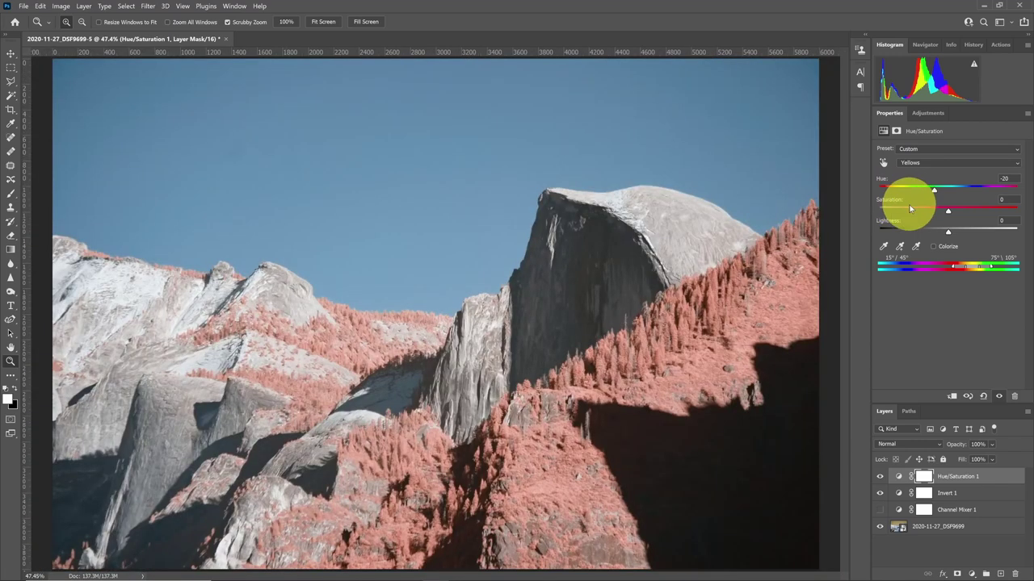
# Drag the Yellows sliders to Hue +16, Saturation +24 and Lightness +2 to make the foliage golden.
pyautogui.moveTo(934, 192); pyautogui.dragTo(948, 196)
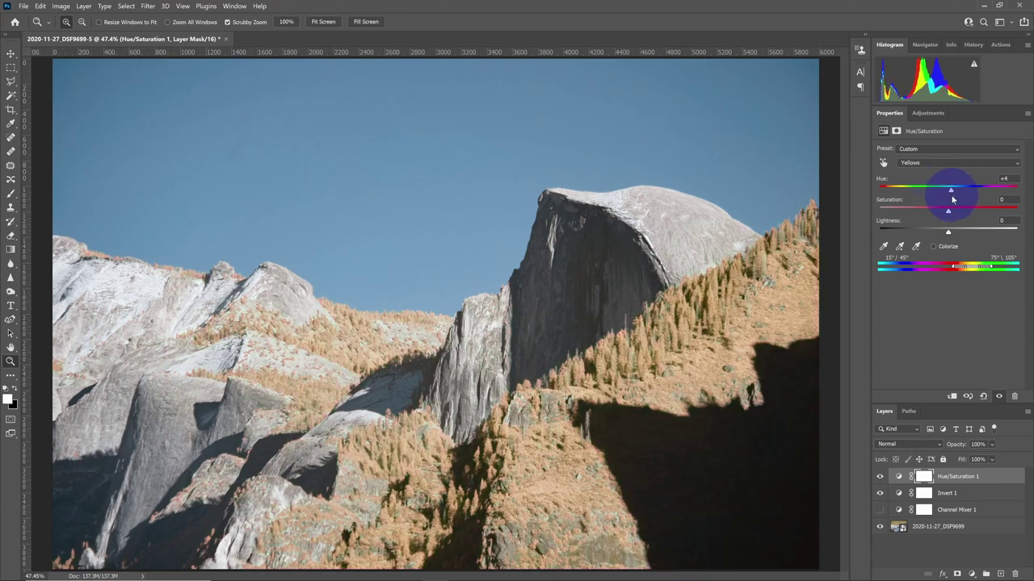
pyautogui.moveTo(952, 199); pyautogui.dragTo(950, 238)
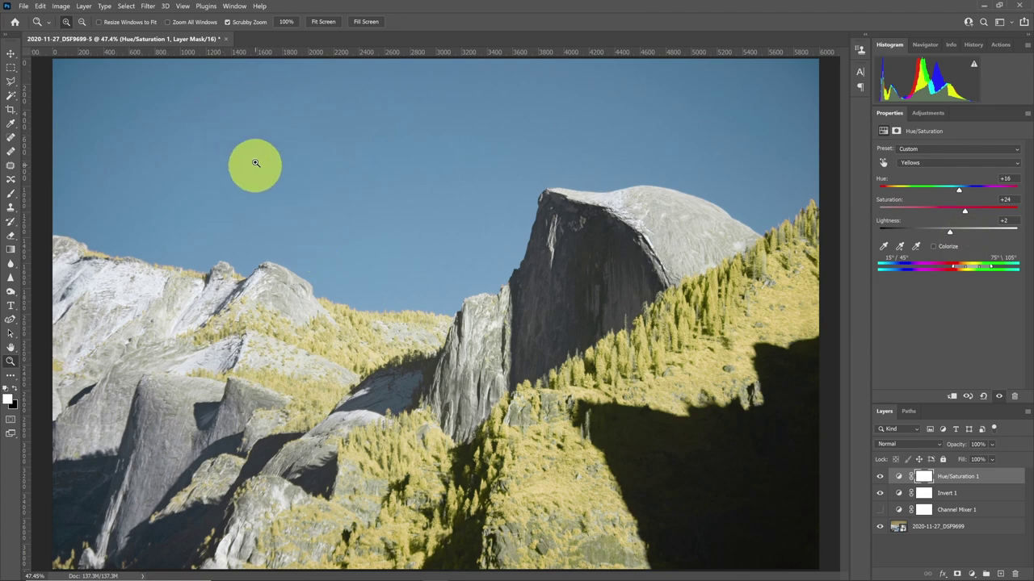
# Zoom the sky to 200% to check for dust, back to 100%, then select layer 2020-11-27_DSF9699.
pyautogui.click(307, 221)
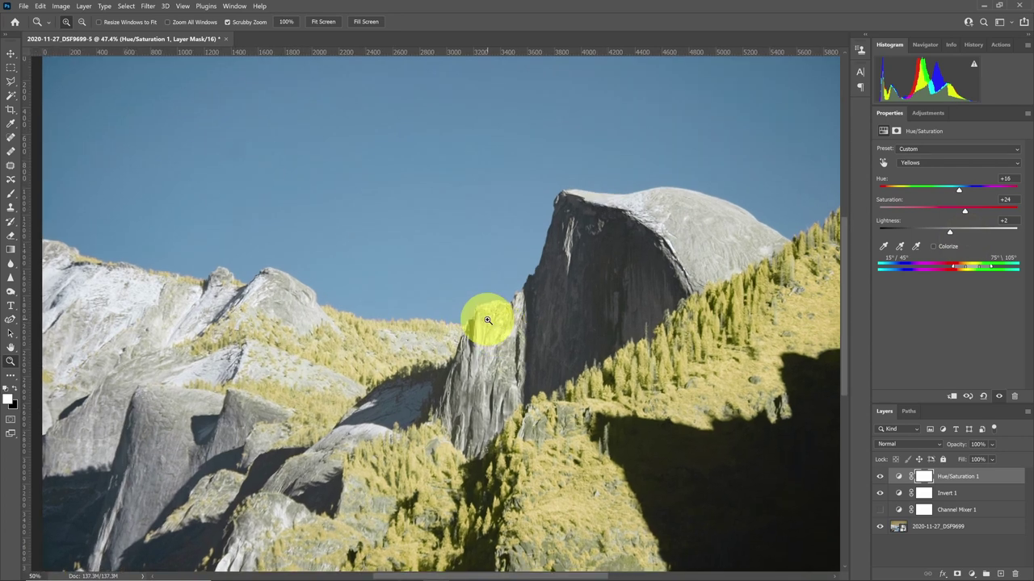
pyautogui.click(240, 149)
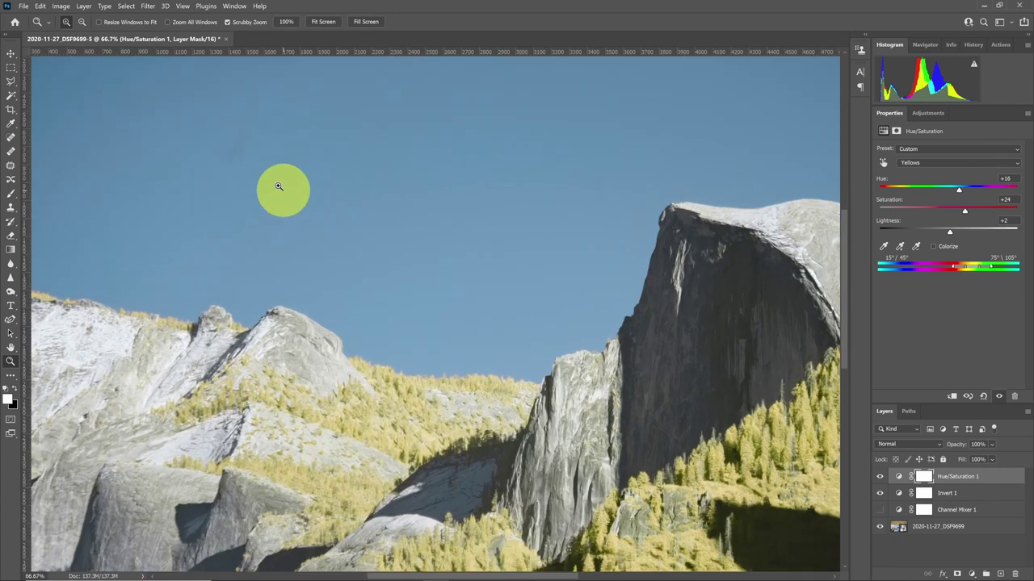
pyautogui.click(241, 153)
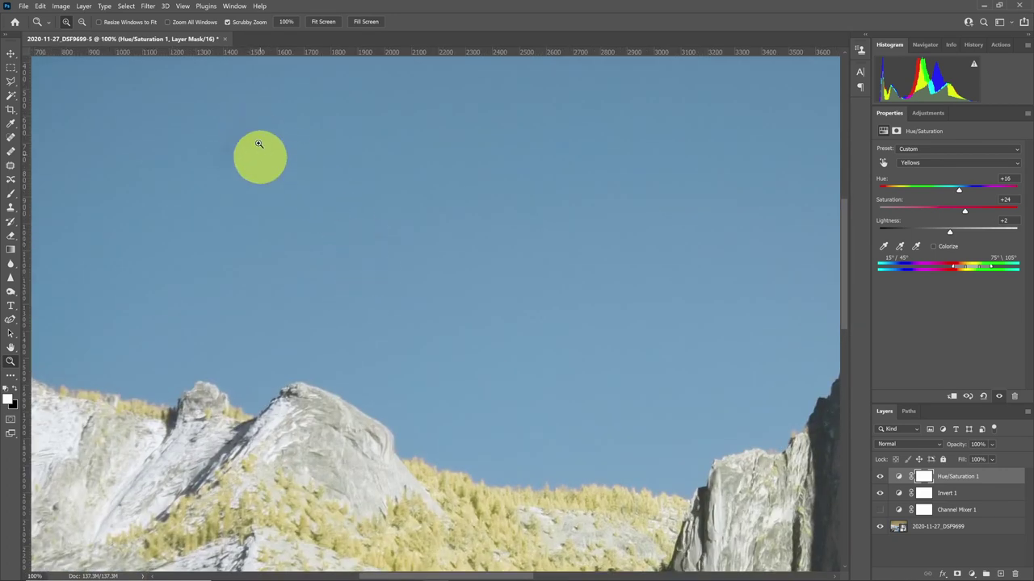
pyautogui.click(235, 144)
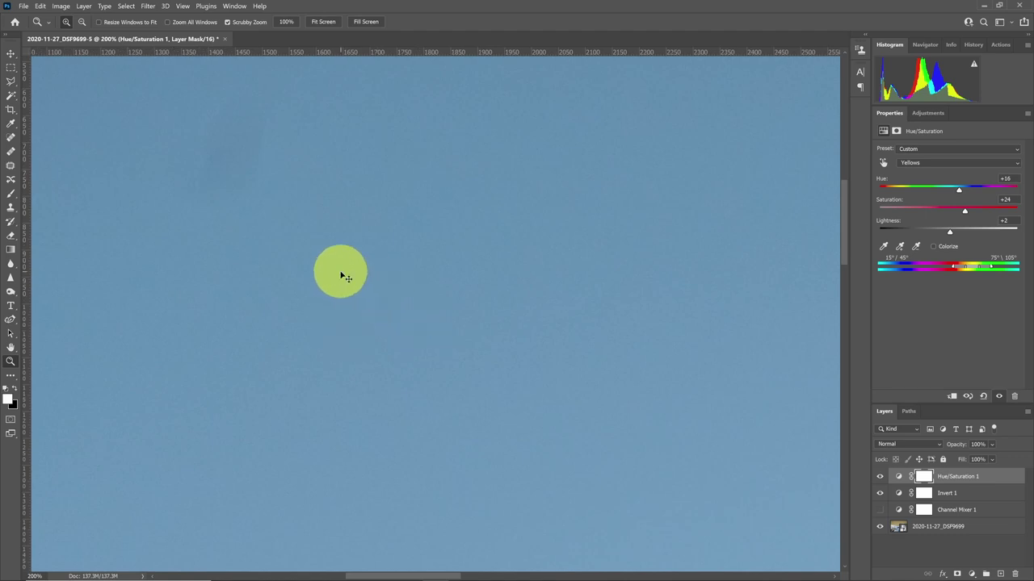
pyautogui.hotkey('ctrl', '-')
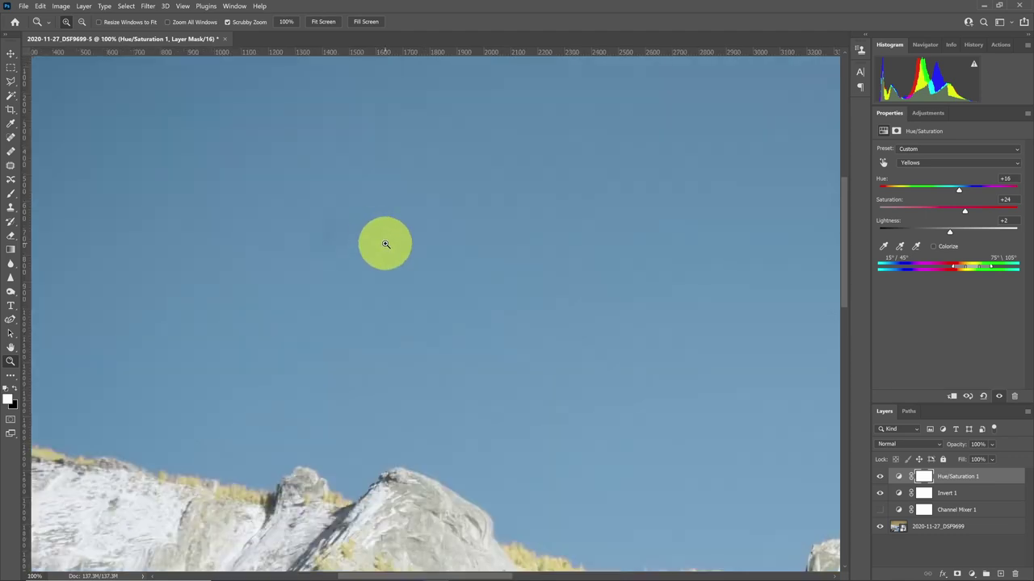
pyautogui.click(927, 532)
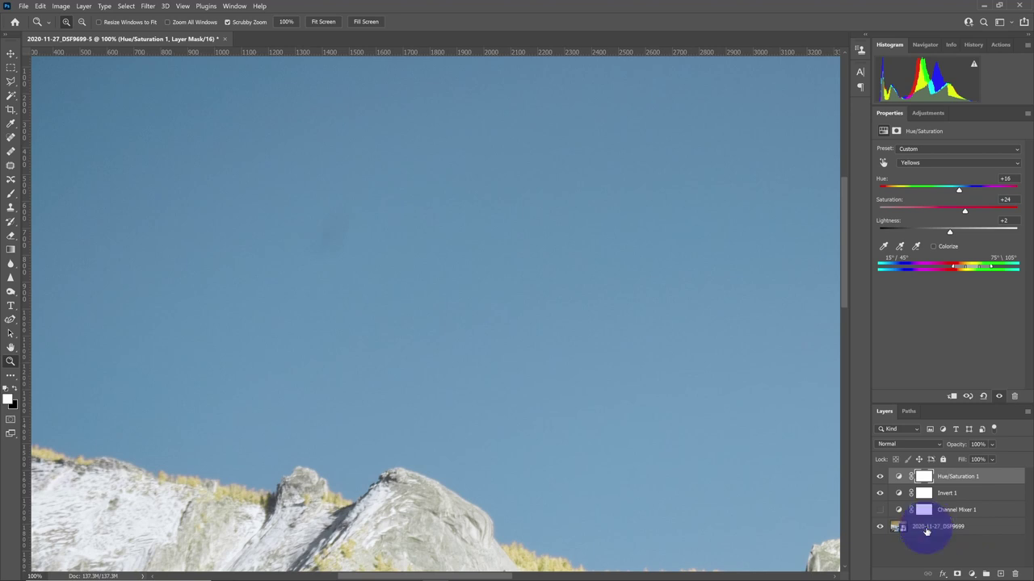
pyautogui.click(13, 141)
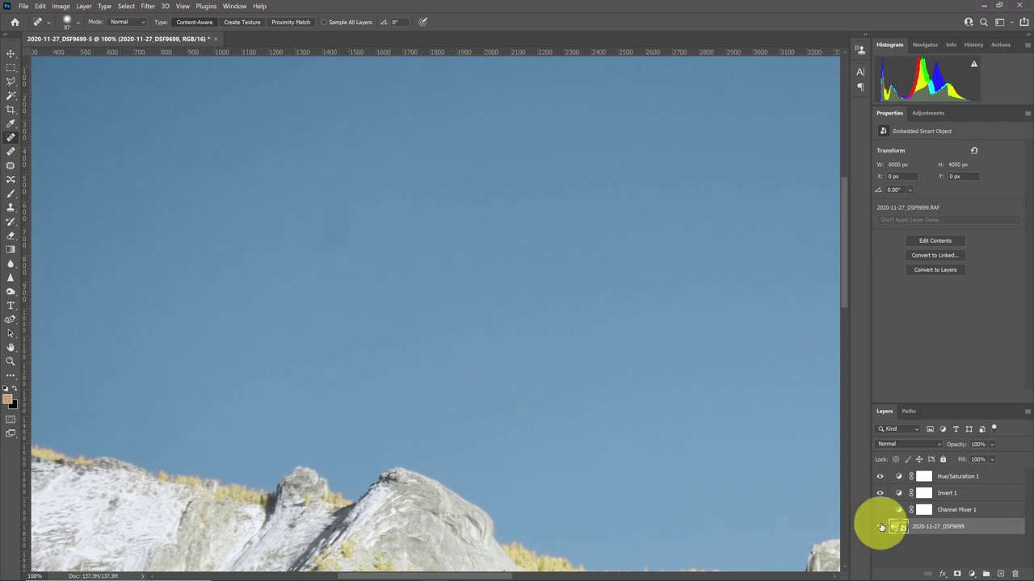
pyautogui.click(342, 227)
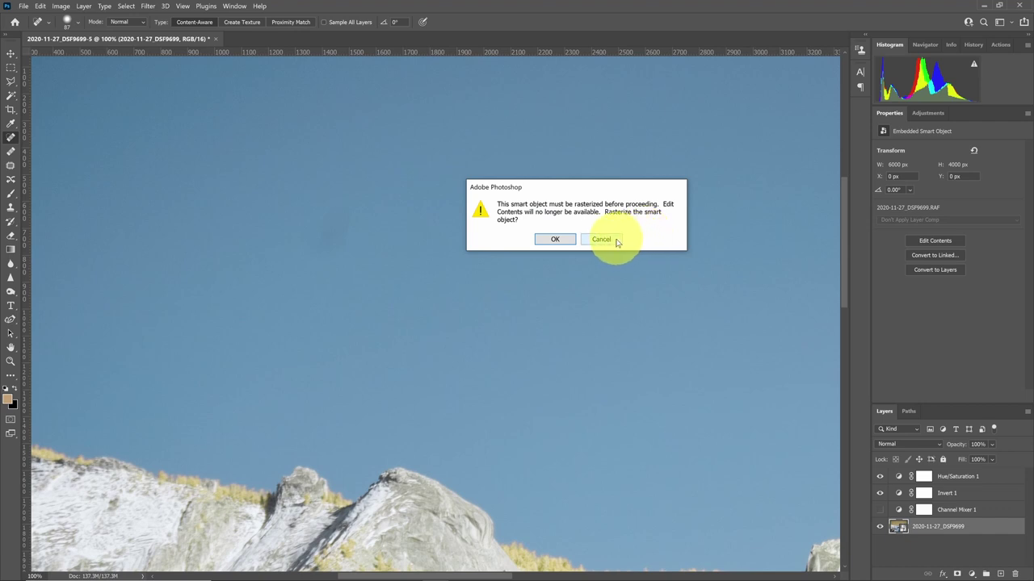
pyautogui.click(601, 240)
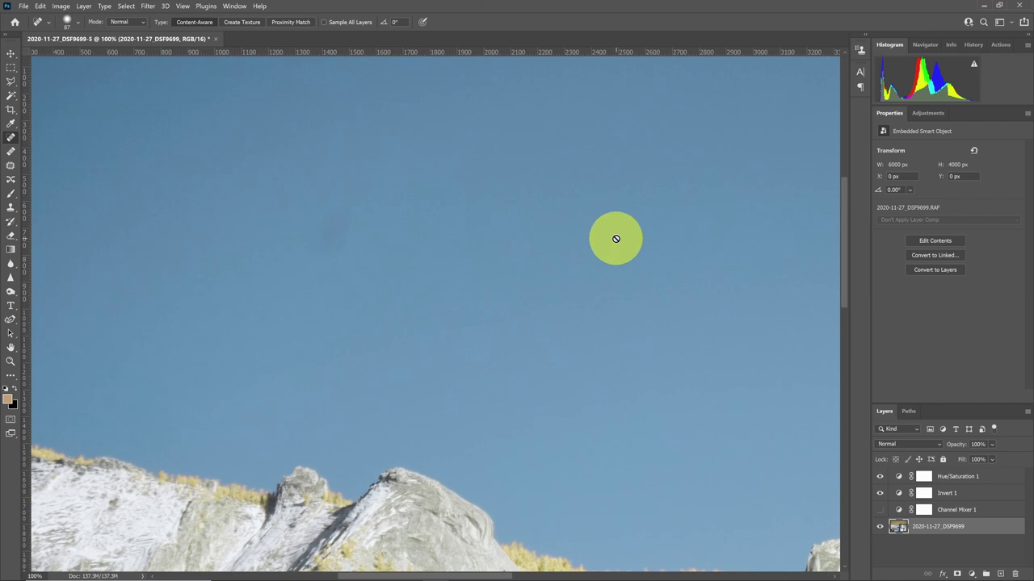
# Fit the photo on screen and reopen the 2020-11-27_DSF9699 smart object in Camera Raw.
pyautogui.hotkey('ctrl', '0')
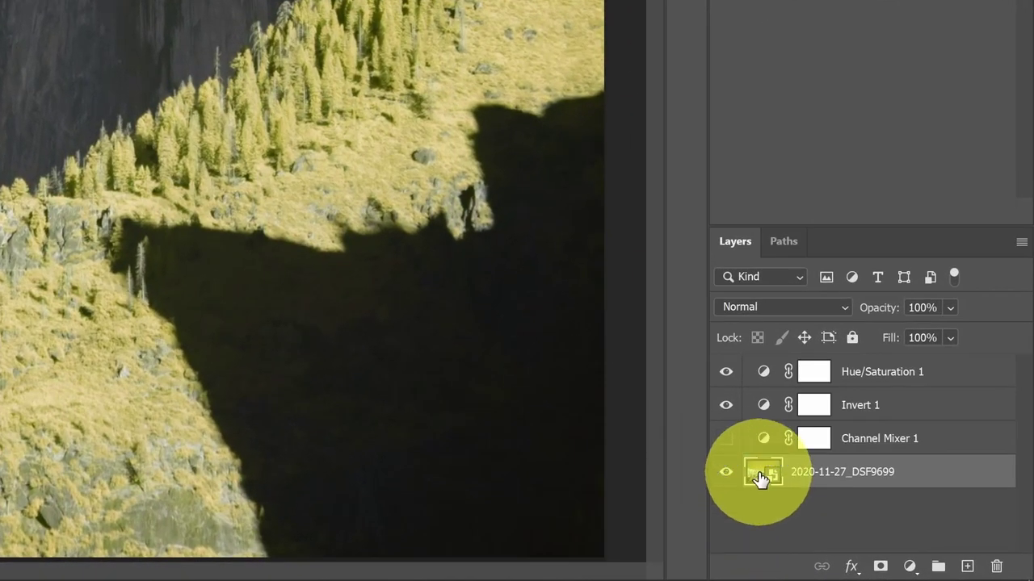
pyautogui.doubleClick(760, 478)
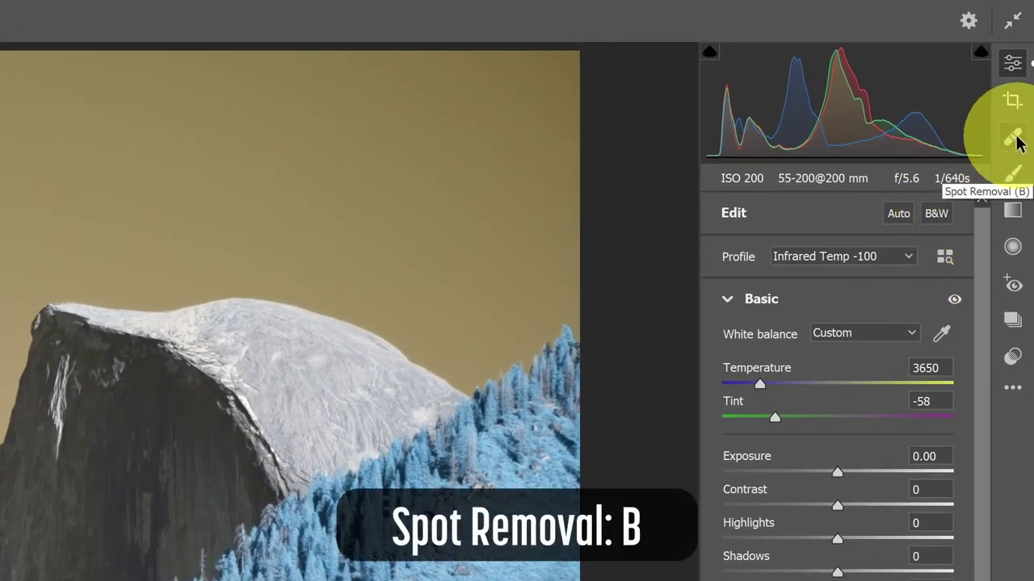
# Heal the dust spot in the sky with Spot Removal, then return to the Edit panel.
pyautogui.click(1012, 142)
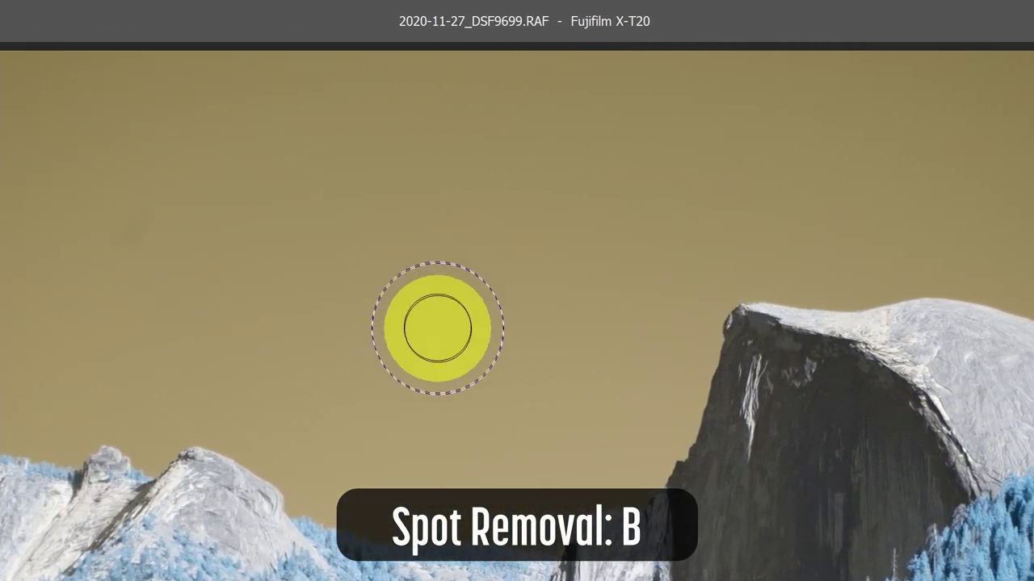
pyautogui.click(137, 230)
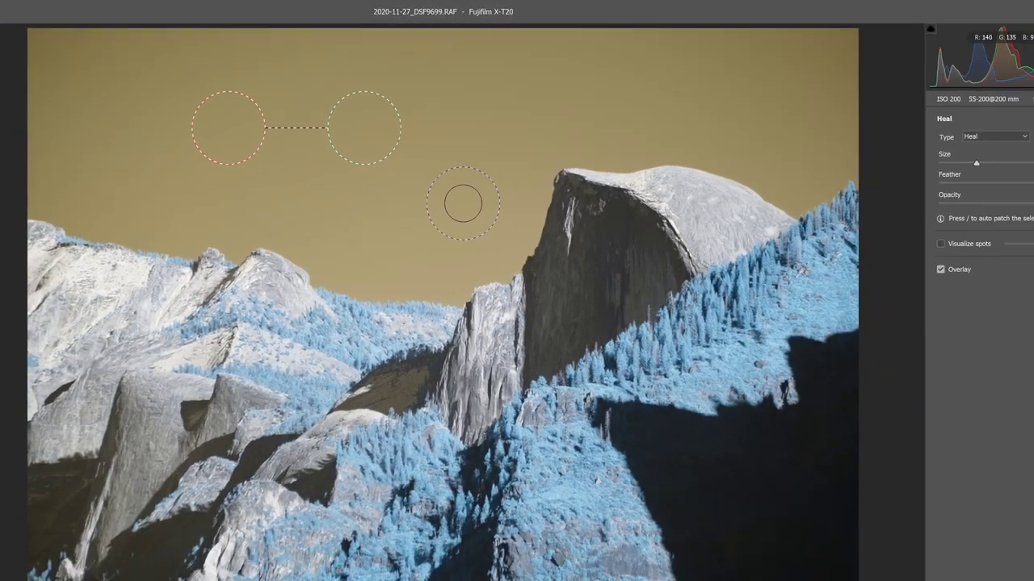
pyautogui.press('e')
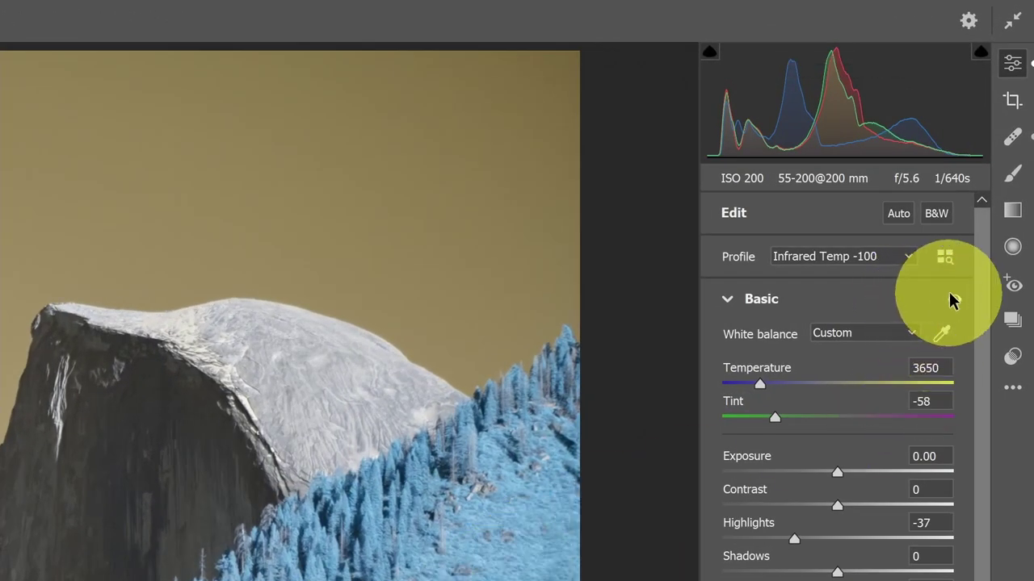
# Add a graduated filter rising from the image bottom, reset its settings, and set Exposure -0.35.
pyautogui.click(1014, 217)
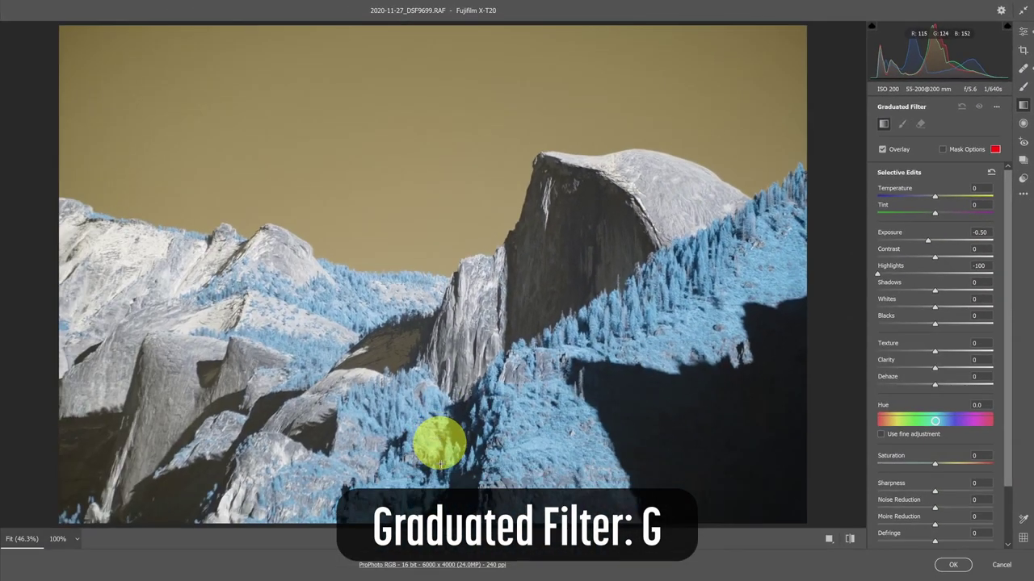
pyautogui.moveTo(415, 517); pyautogui.dragTo(418, 338)
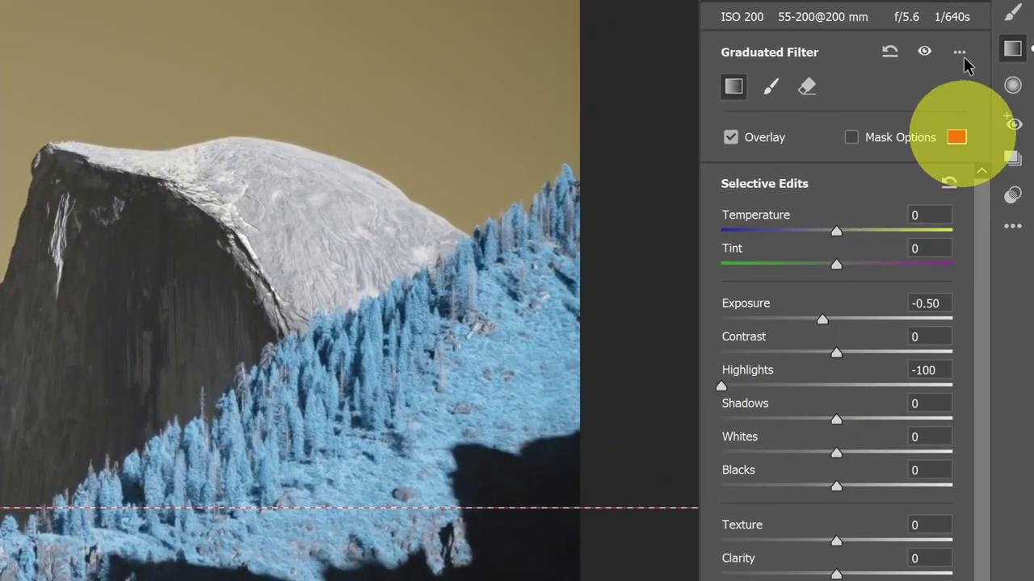
pyautogui.click(960, 54)
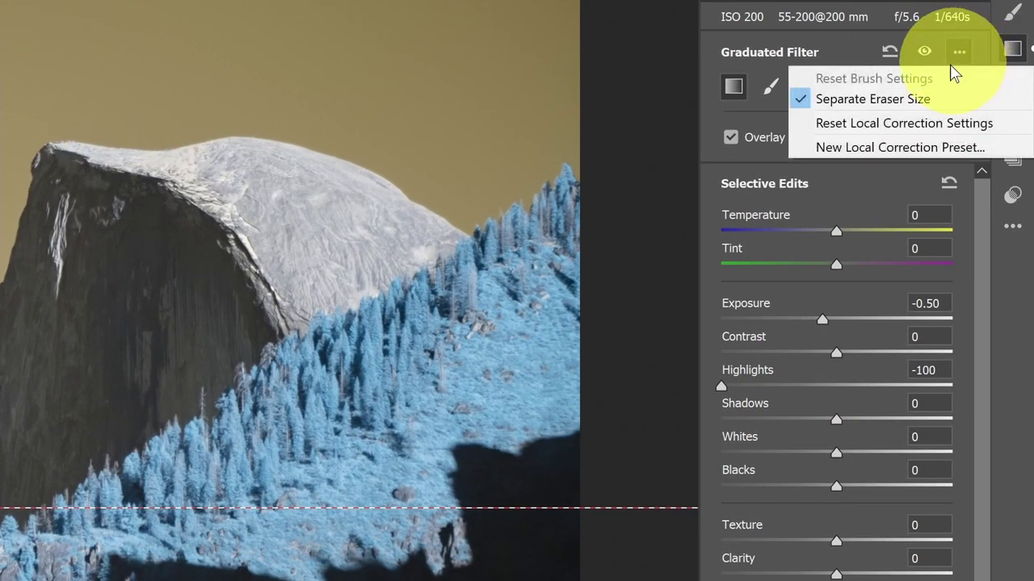
pyautogui.click(907, 121)
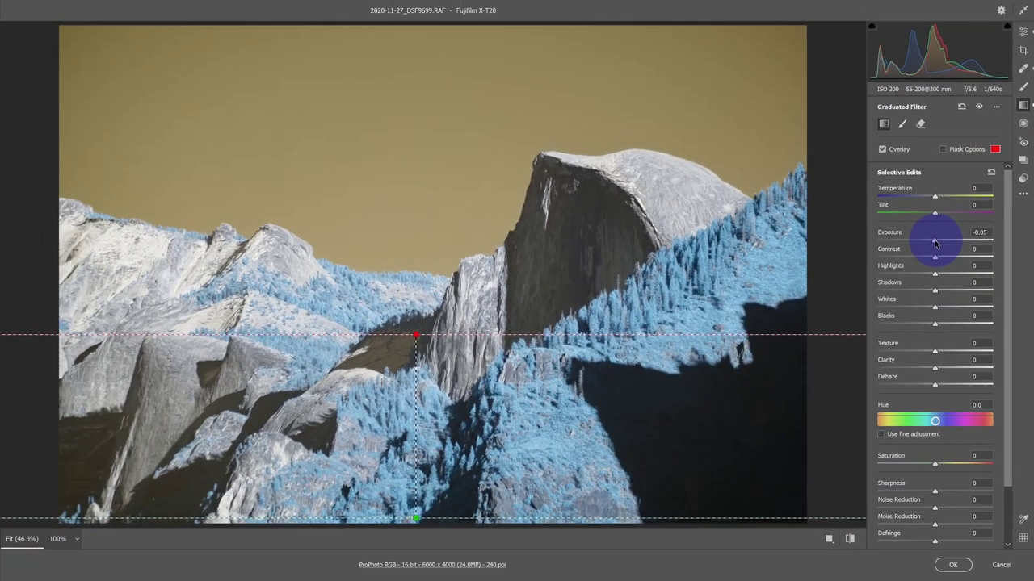
pyautogui.moveTo(836, 320); pyautogui.dragTo(829, 323)
pyautogui.moveTo(933, 243); pyautogui.dragTo(932, 245)
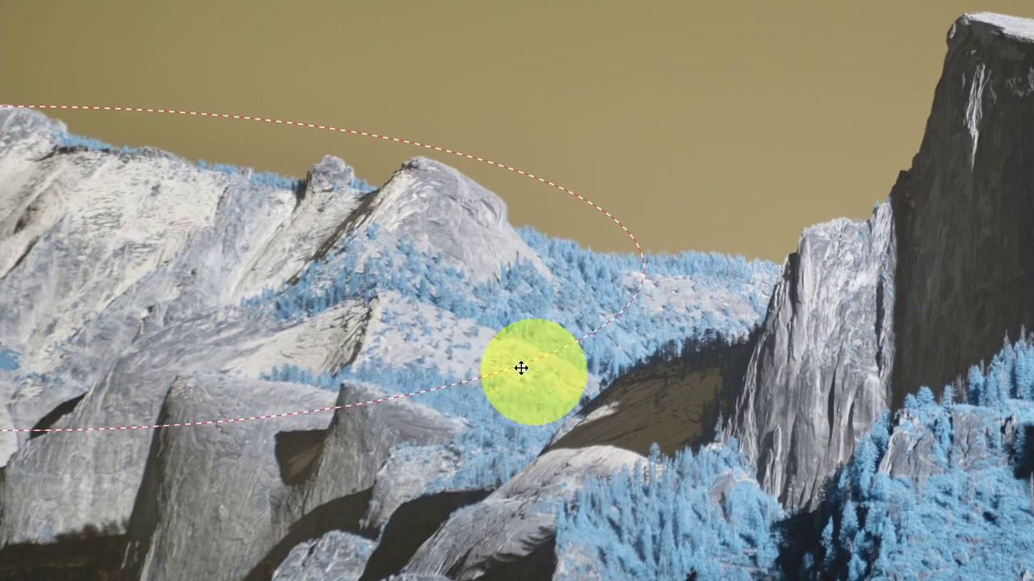
# Rotate and reshape the radial filter over the left peaks, with Highlights -40 and Exposure -0.50.
pyautogui.moveTo(505, 396); pyautogui.dragTo(505, 396)
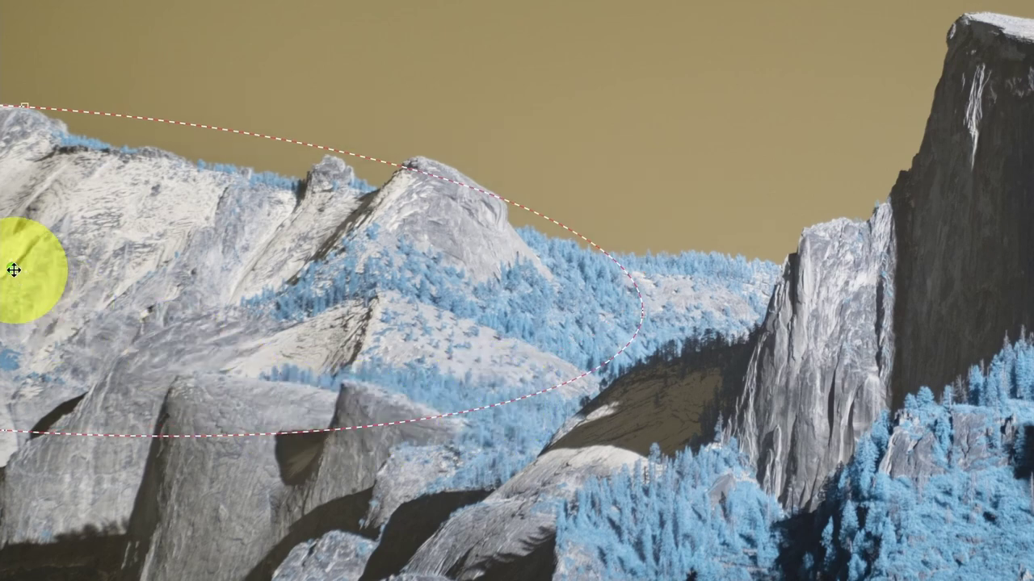
pyautogui.moveTo(13, 268); pyautogui.dragTo(39, 286)
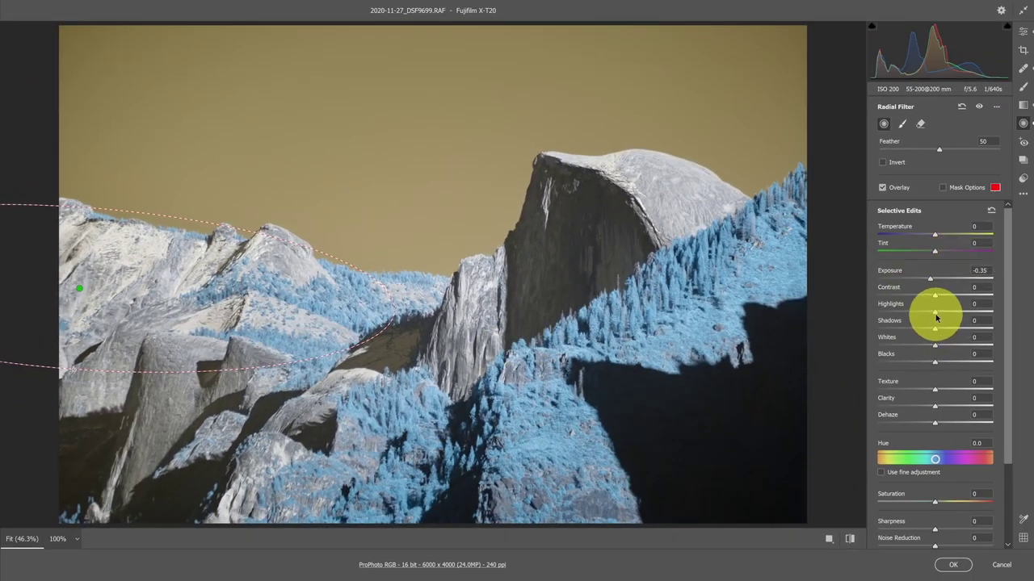
pyautogui.moveTo(934, 310); pyautogui.dragTo(914, 319)
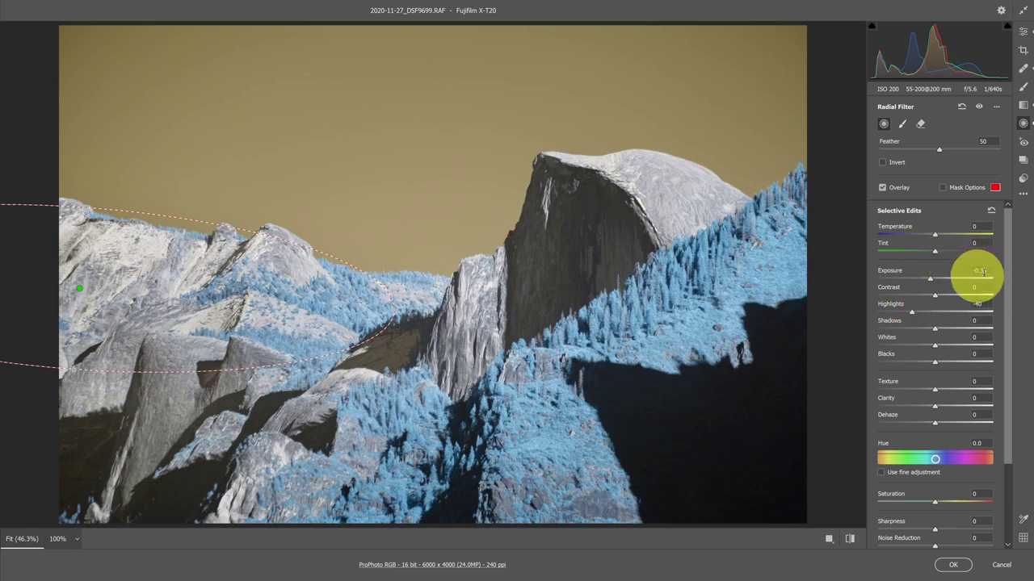
pyautogui.moveTo(932, 282); pyautogui.dragTo(927, 289)
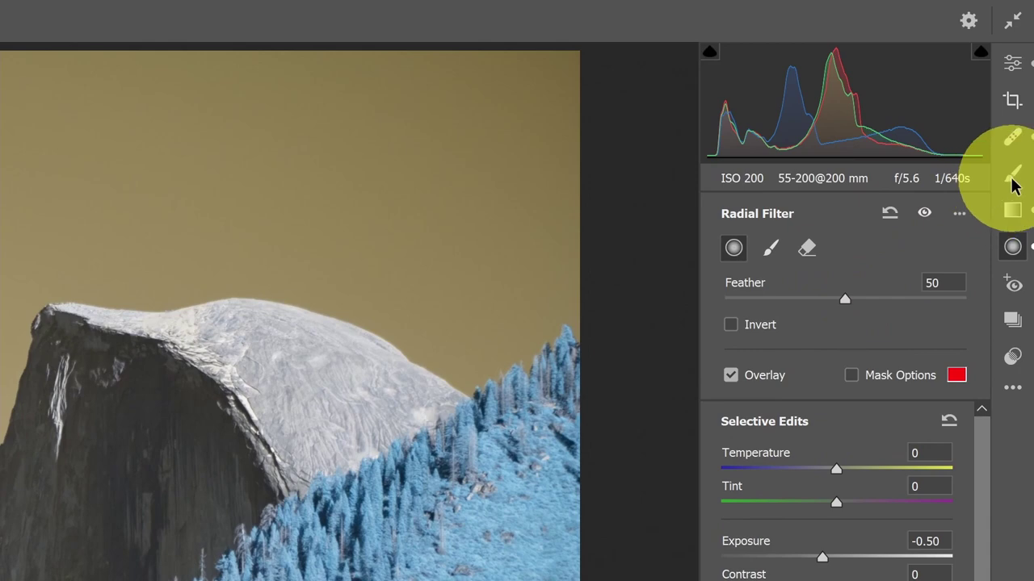
# Switch to the Brush and zoom in on Half Dome's rock face.
pyautogui.click(1015, 182)
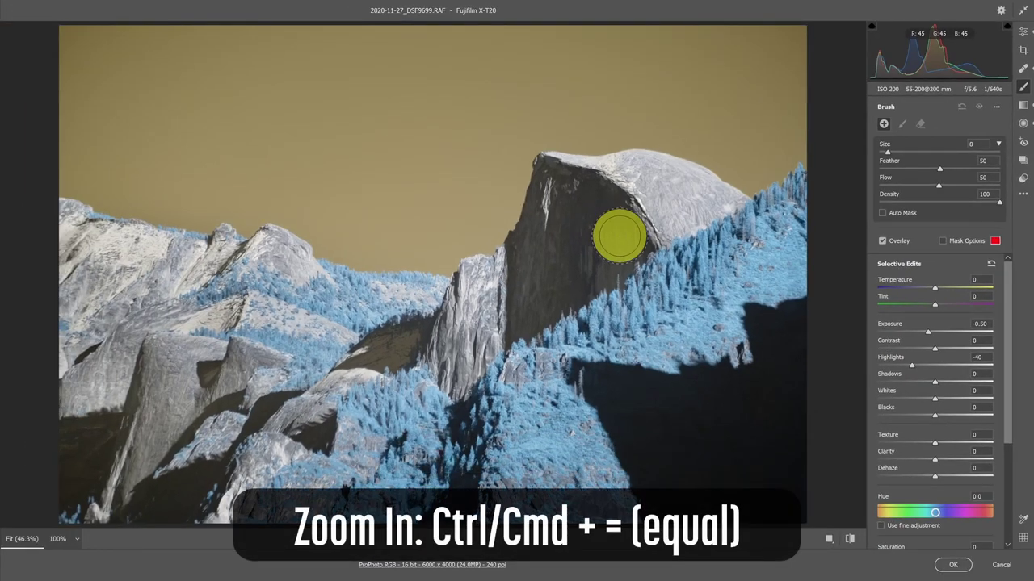
pyautogui.hotkey('ctrl', '=')
pyautogui.hotkey('ctrl', '=')
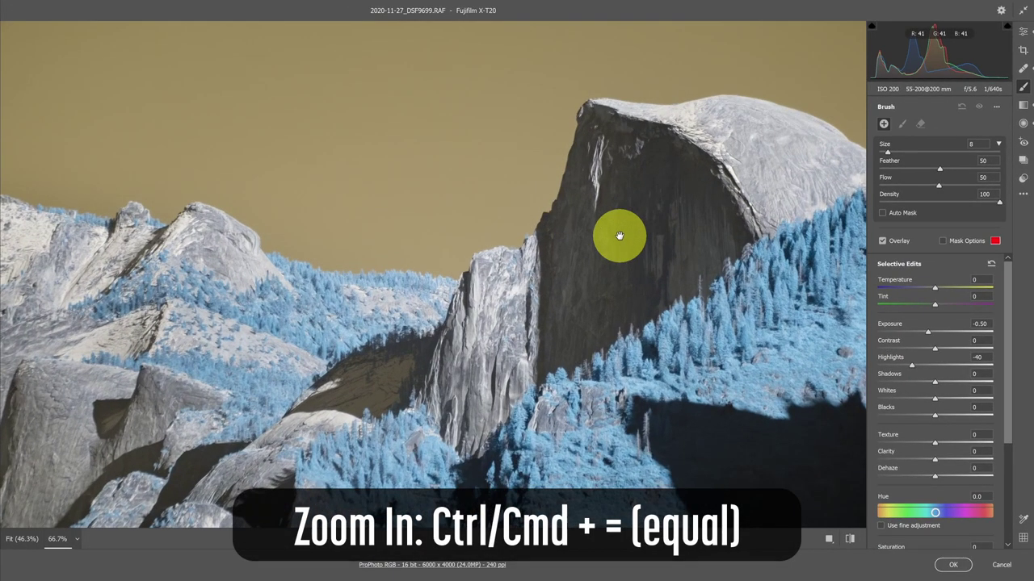
pyautogui.hotkey('ctrl', '=')
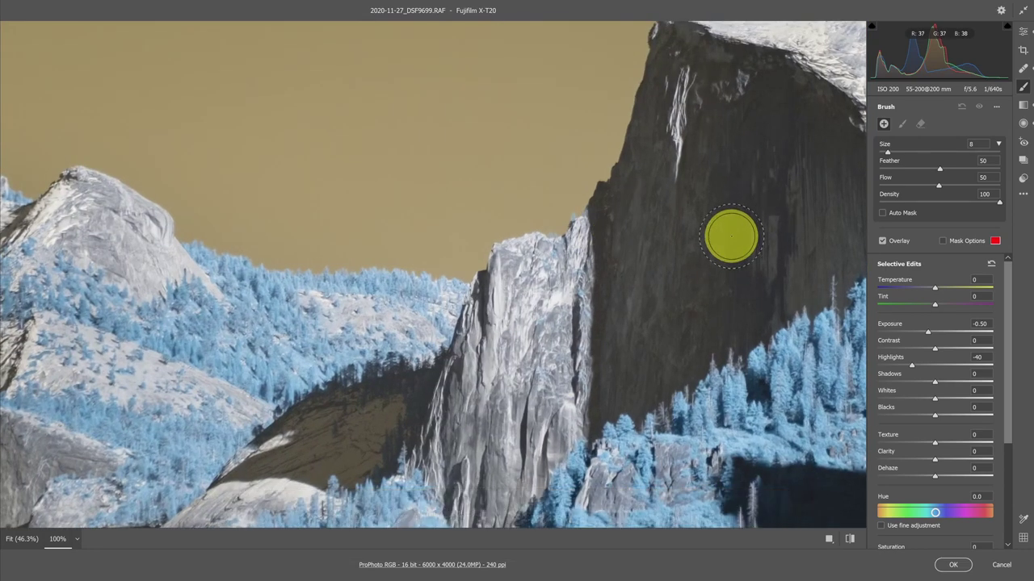
pyautogui.press('space')
pyautogui.moveTo(734, 226)
pyautogui.mouseDown()
pyautogui.moveTo(472, 326)
pyautogui.moveTo(408, 279)
pyautogui.mouseUp()
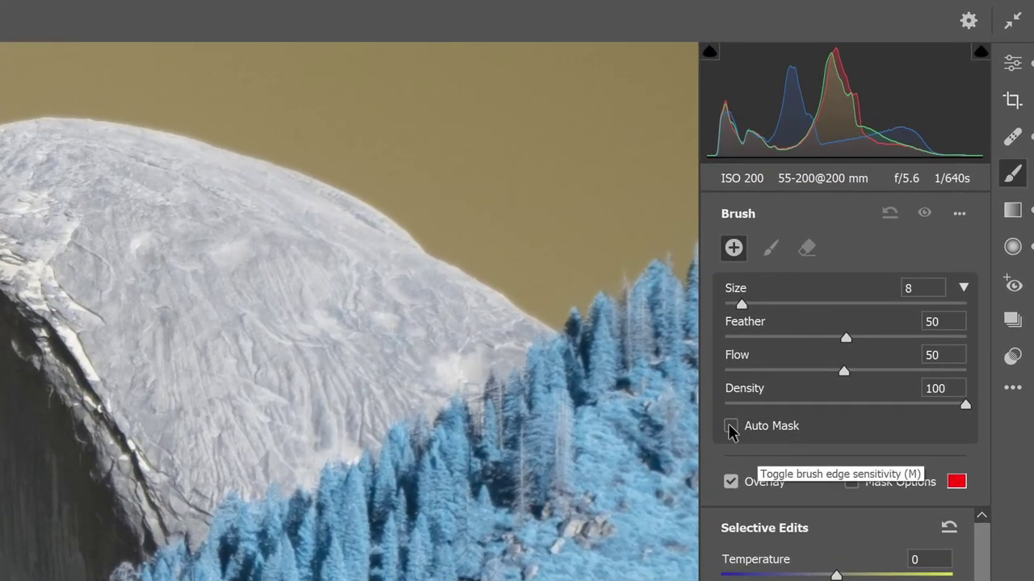
# Paint the shadowed face with Auto Mask and the mask overlay on, then add the white streak without Auto Mask.
pyautogui.click(741, 413)
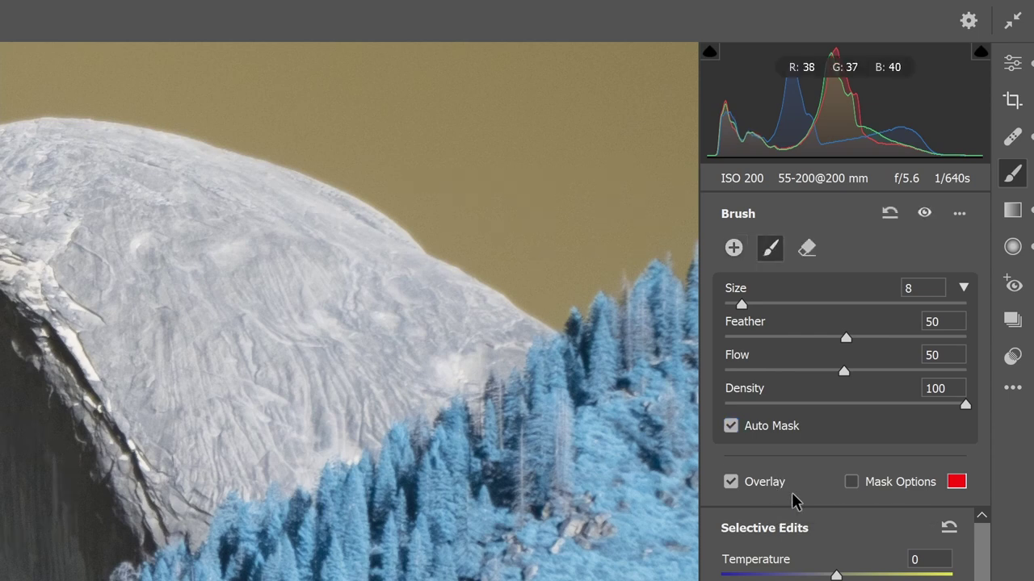
pyautogui.click(851, 482)
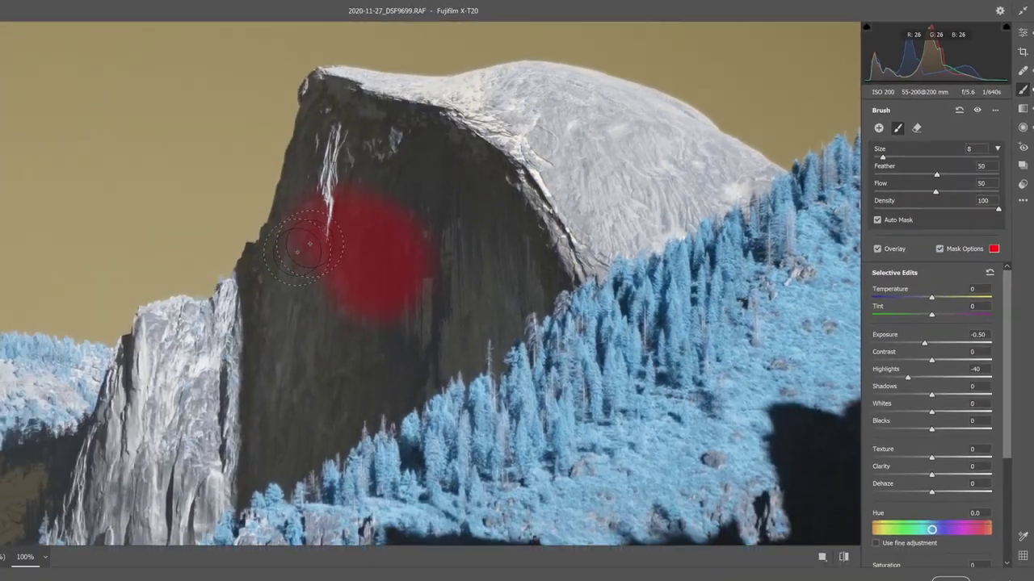
pyautogui.moveTo(302, 247)
pyautogui.mouseDown()
pyautogui.moveTo(279, 467)
pyautogui.moveTo(383, 415)
pyautogui.moveTo(483, 347)
pyautogui.moveTo(545, 282)
pyautogui.moveTo(547, 260)
pyautogui.moveTo(488, 173)
pyautogui.moveTo(428, 127)
pyautogui.moveTo(350, 113)
pyautogui.moveTo(310, 211)
pyautogui.moveTo(400, 181)
pyautogui.moveTo(428, 219)
pyautogui.moveTo(440, 193)
pyautogui.moveTo(461, 253)
pyautogui.moveTo(458, 308)
pyautogui.moveTo(408, 340)
pyautogui.moveTo(349, 320)
pyautogui.moveTo(344, 304)
pyautogui.moveTo(344, 372)
pyautogui.moveTo(314, 265)
pyautogui.moveTo(419, 242)
pyautogui.moveTo(452, 291)
pyautogui.moveTo(523, 224)
pyautogui.mouseUp()
pyautogui.moveTo(461, 164)
pyautogui.mouseDown()
pyautogui.moveTo(401, 144)
pyautogui.moveTo(392, 172)
pyautogui.mouseUp()
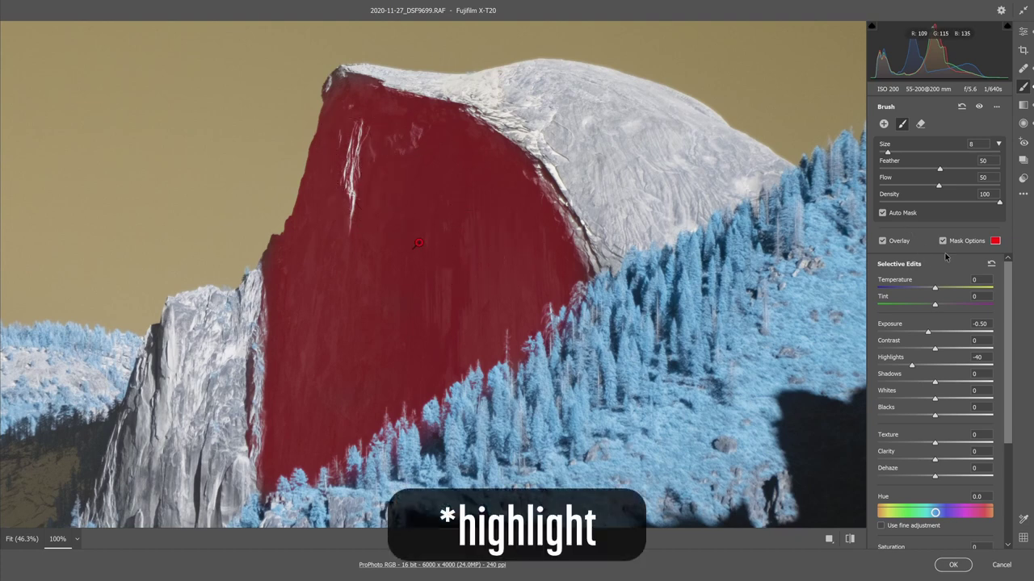
pyautogui.click(882, 213)
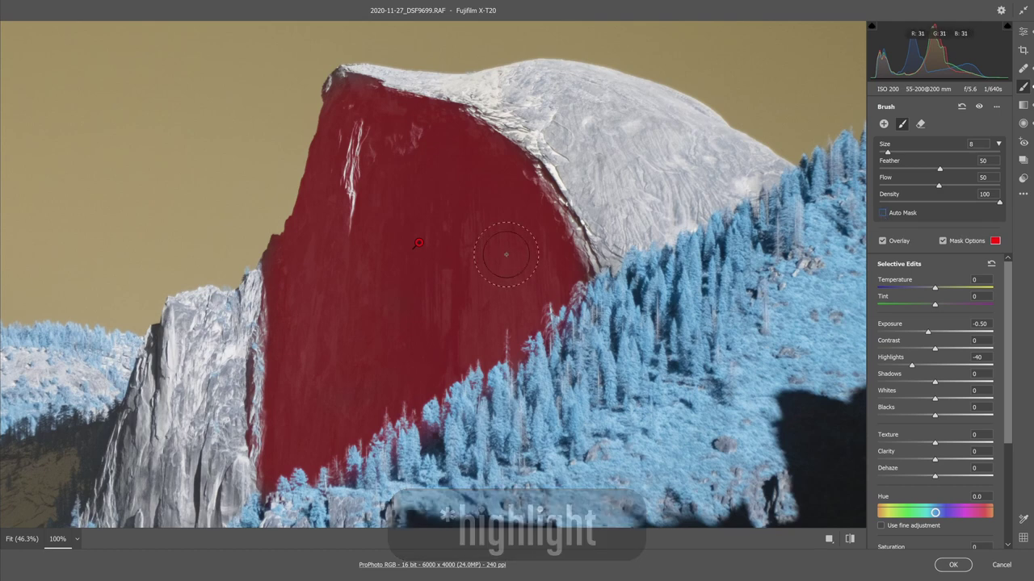
pyautogui.moveTo(357, 225)
pyautogui.mouseDown()
pyautogui.moveTo(356, 164)
pyautogui.moveTo(370, 130)
pyautogui.moveTo(366, 193)
pyautogui.moveTo(376, 158)
pyautogui.mouseUp()
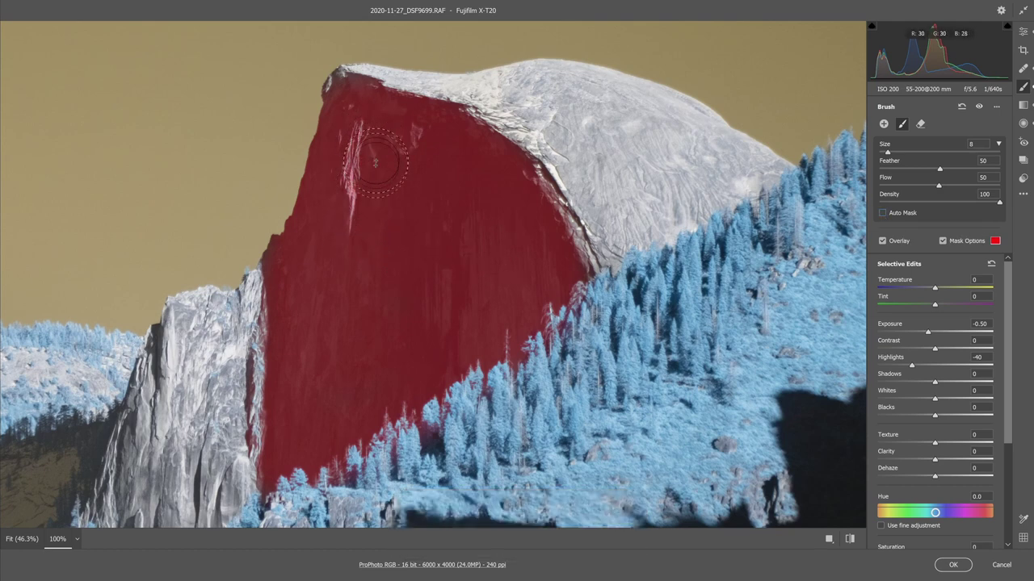
# Hide the mask overlay, reset the brush settings, set Shadows +25 and Clarity +25, and return to Edit.
pyautogui.click(943, 240)
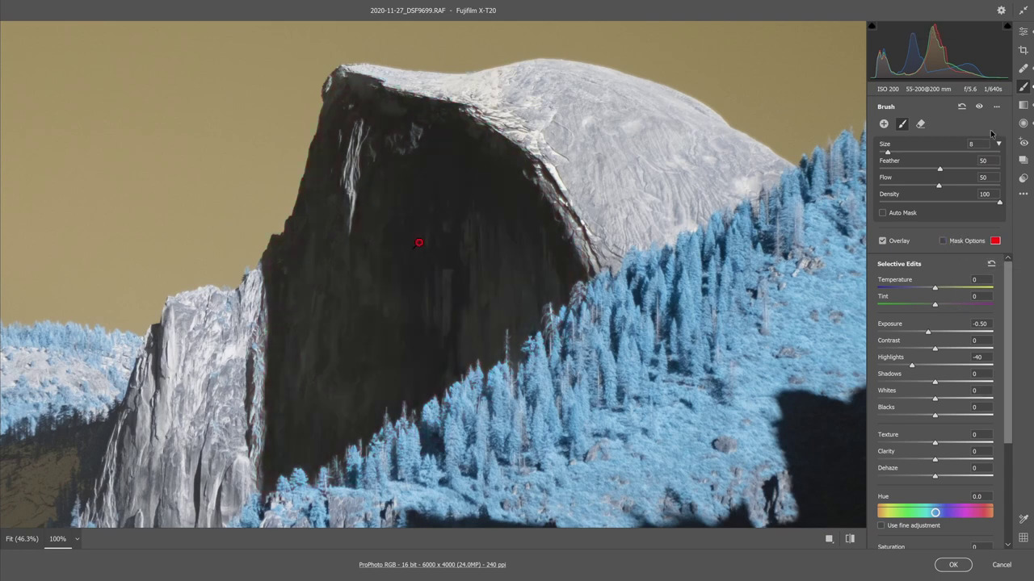
pyautogui.click(997, 106)
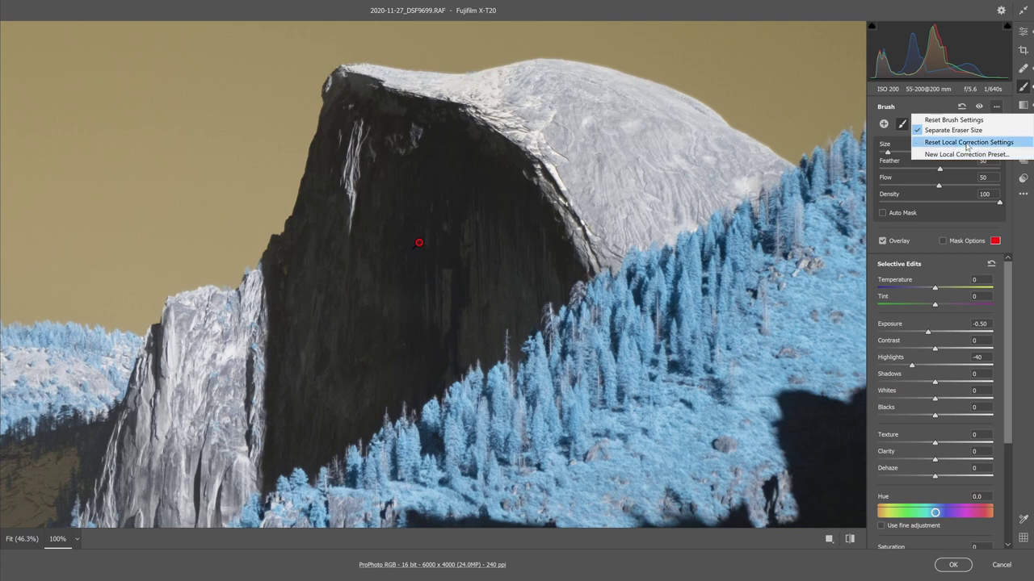
pyautogui.click(967, 142)
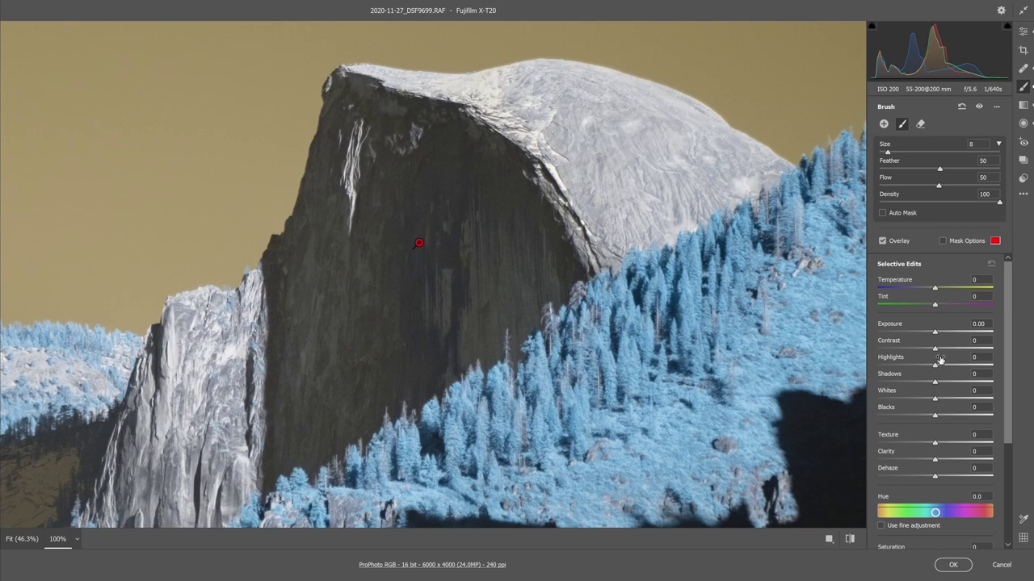
pyautogui.moveTo(934, 382); pyautogui.dragTo(941, 382)
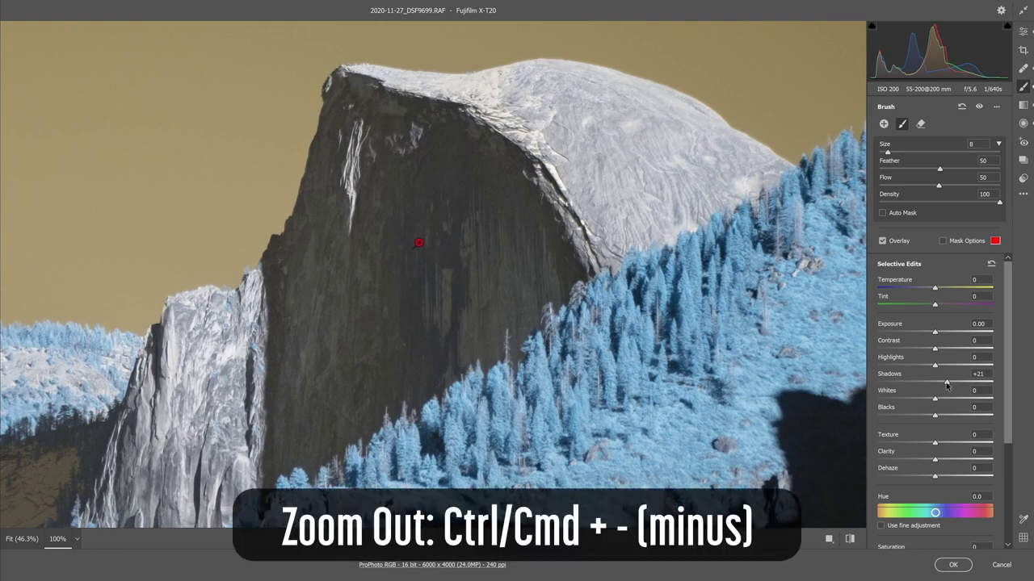
pyautogui.hotkey('ctrl', '-')
pyautogui.hotkey('ctrl', '-')
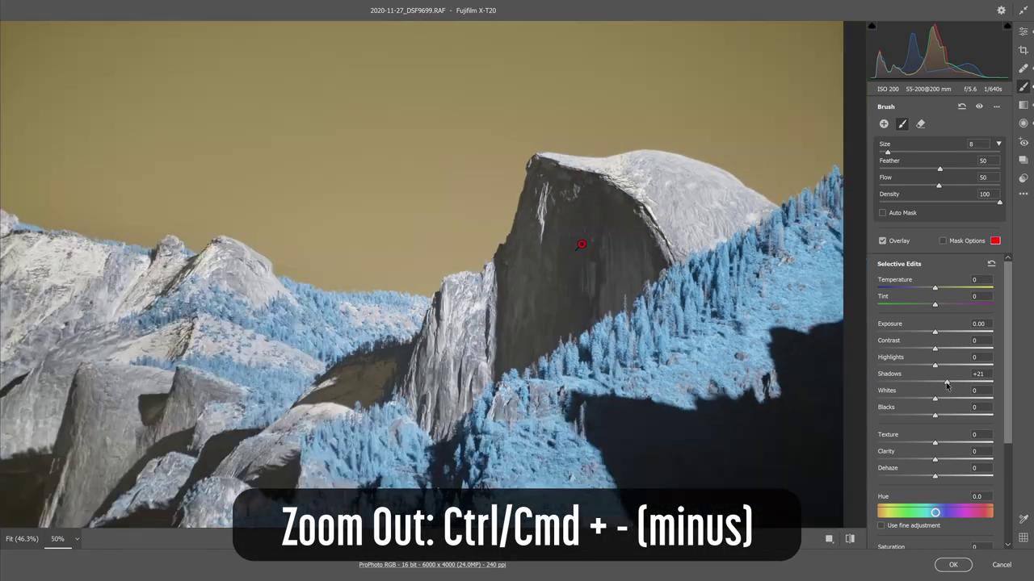
pyautogui.moveTo(948, 386); pyautogui.dragTo(948, 384)
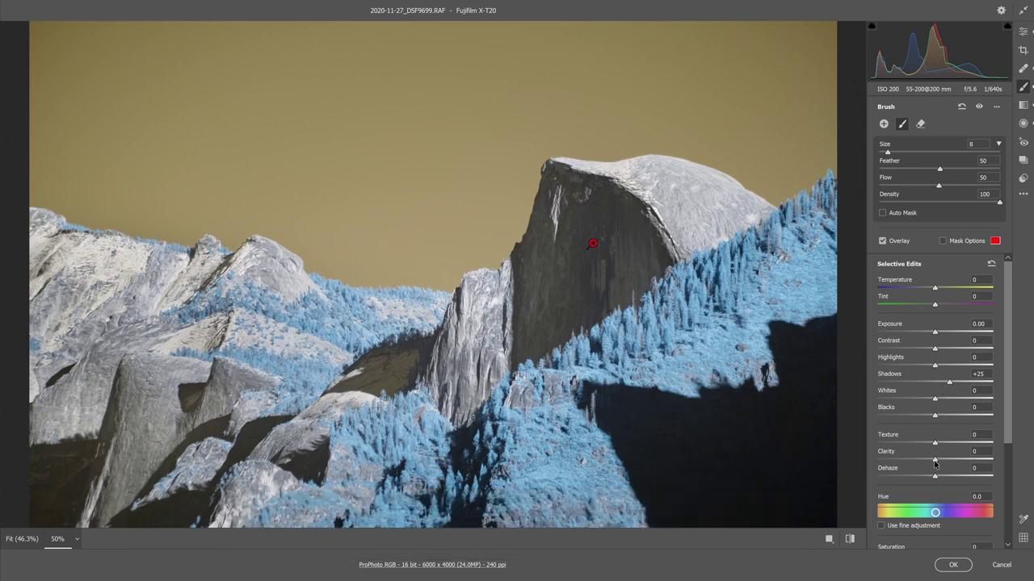
pyautogui.moveTo(936, 460); pyautogui.dragTo(940, 461)
pyautogui.moveTo(946, 466); pyautogui.dragTo(944, 460)
pyautogui.press('e')
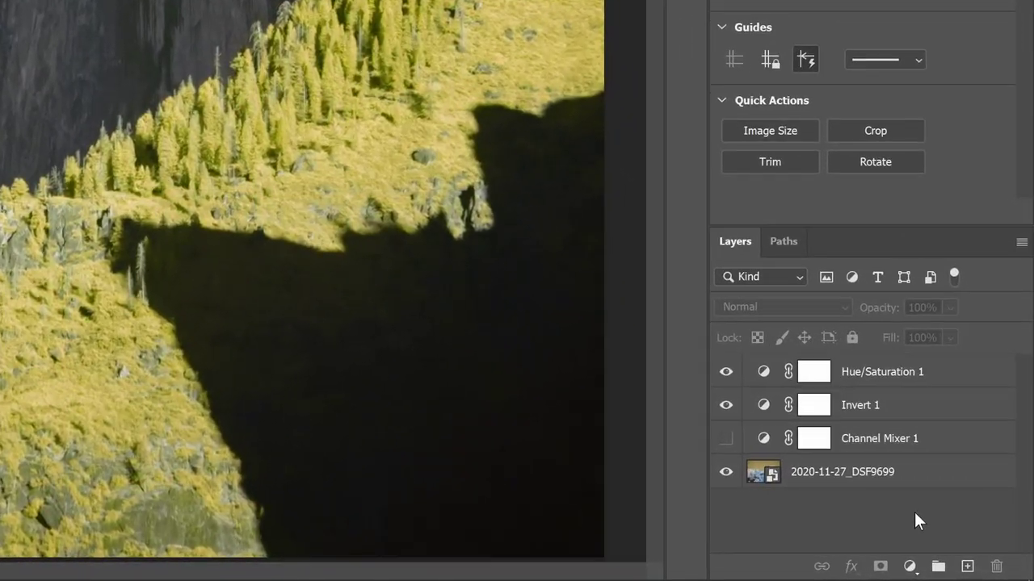
# Add a Color Balance adjustment layer above Hue/Saturation 1 and target its adjustment settings.
pyautogui.click(909, 567)
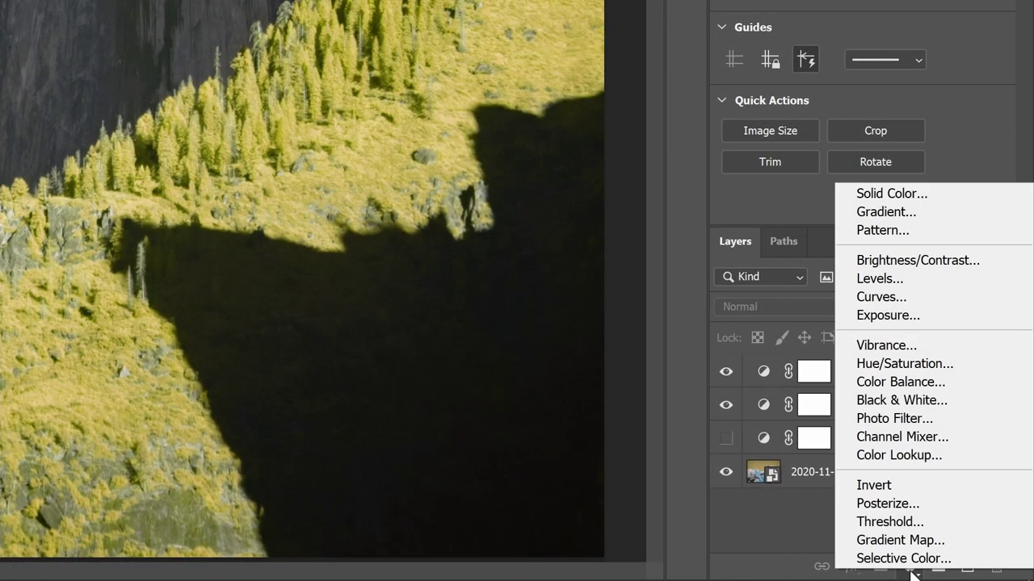
pyautogui.click(916, 384)
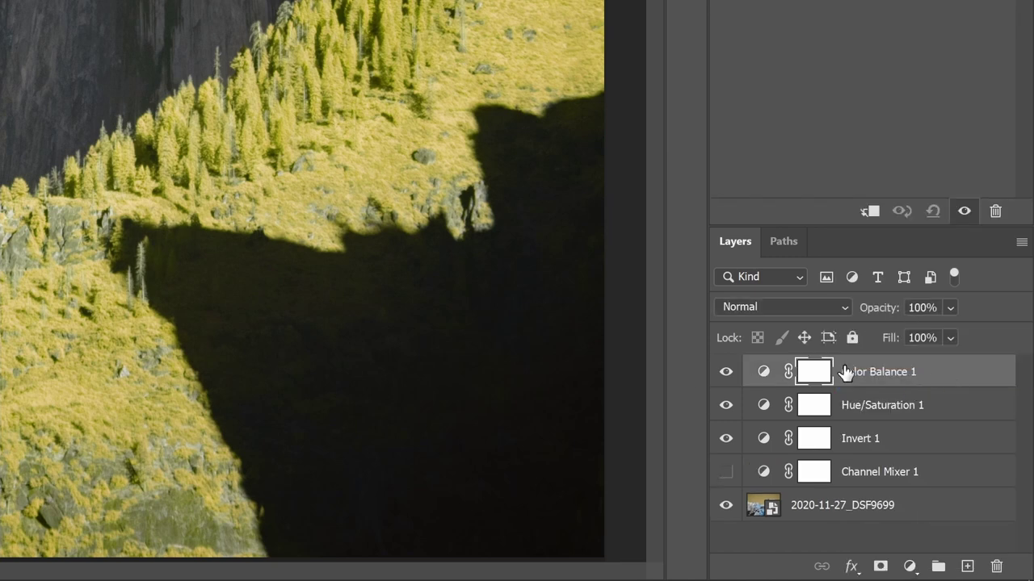
pyautogui.click(871, 377)
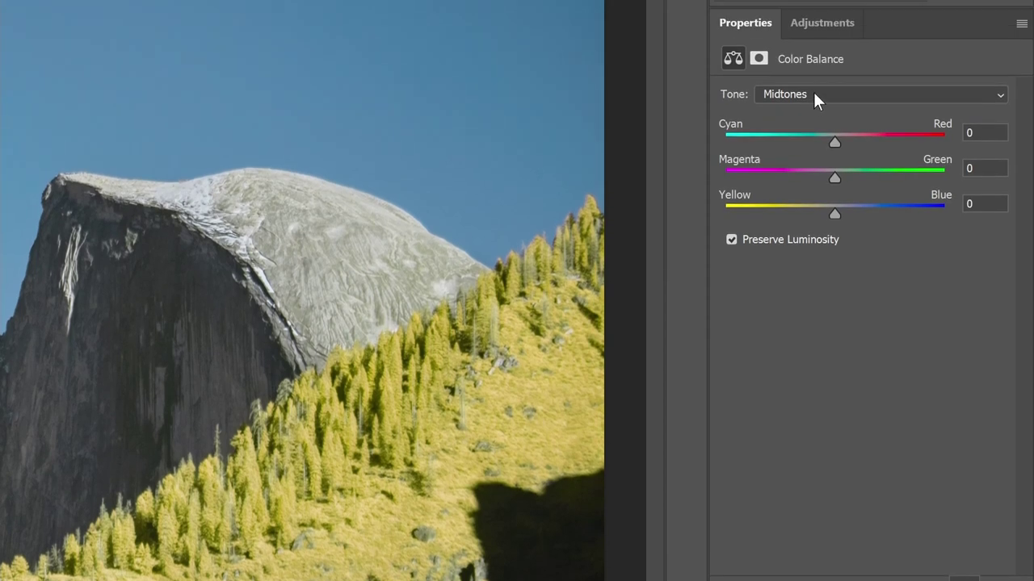
# Set the Color Balance Shadows Yellow/Blue slider to +7.
pyautogui.click(813, 92)
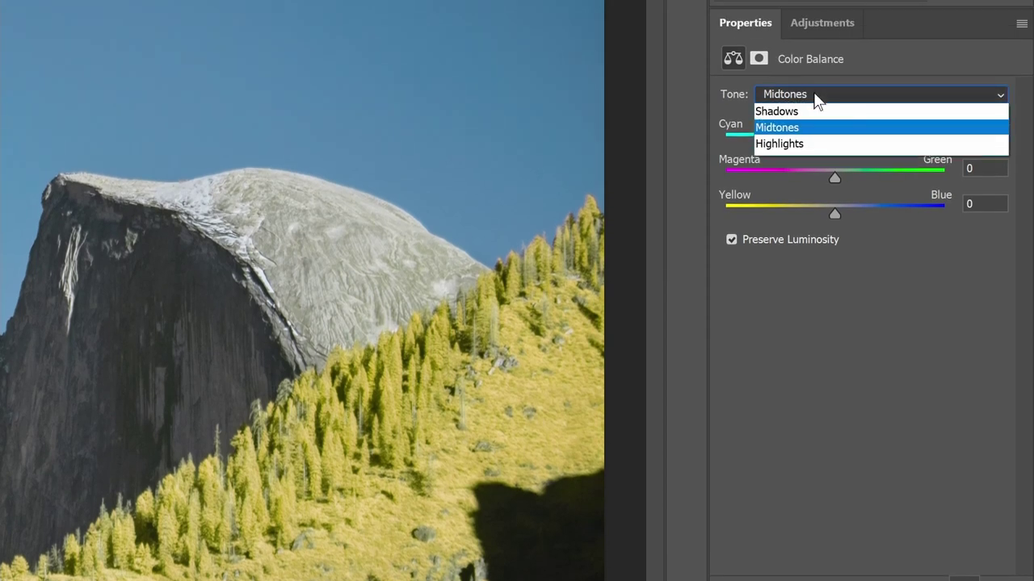
pyautogui.click(811, 112)
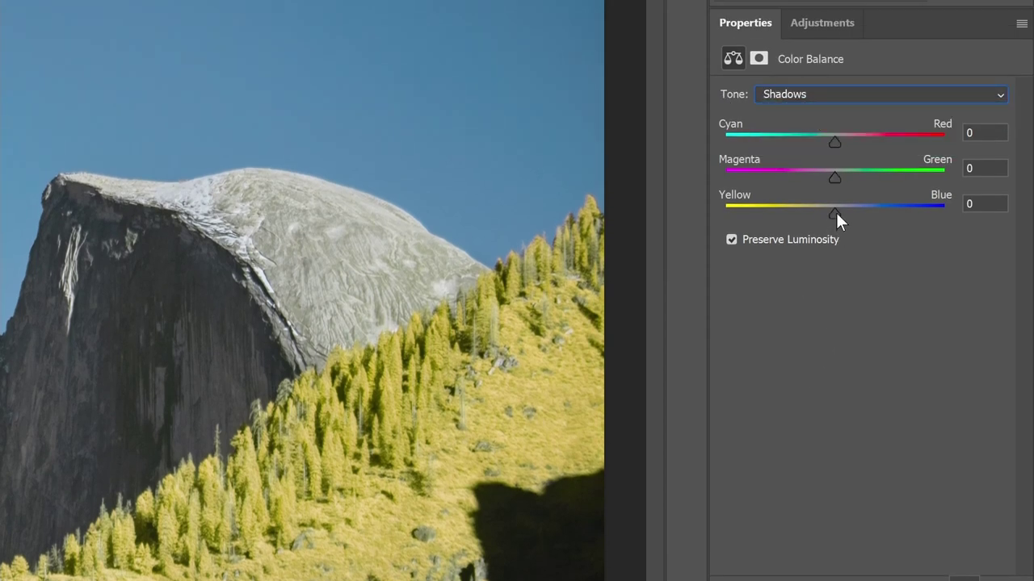
pyautogui.moveTo(835, 213); pyautogui.dragTo(840, 216)
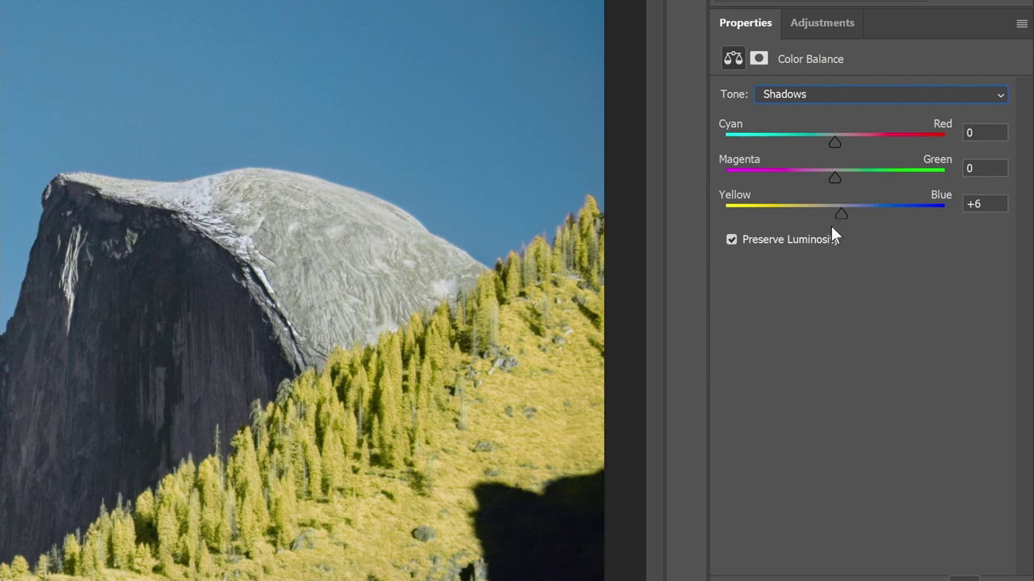
pyautogui.moveTo(840, 213); pyautogui.dragTo(846, 213)
# Set the Highlights Yellow/Blue slider to -10 to warm the rock highlights.
pyautogui.click(847, 90)
pyautogui.click(832, 143)
pyautogui.moveTo(833, 214); pyautogui.dragTo(823, 218)
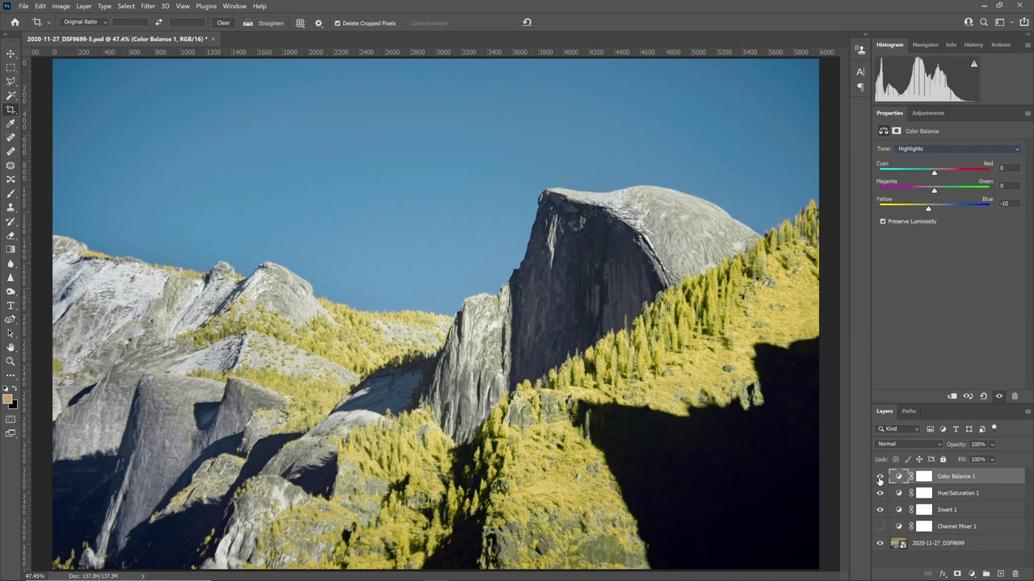
pyautogui.click(879, 477)
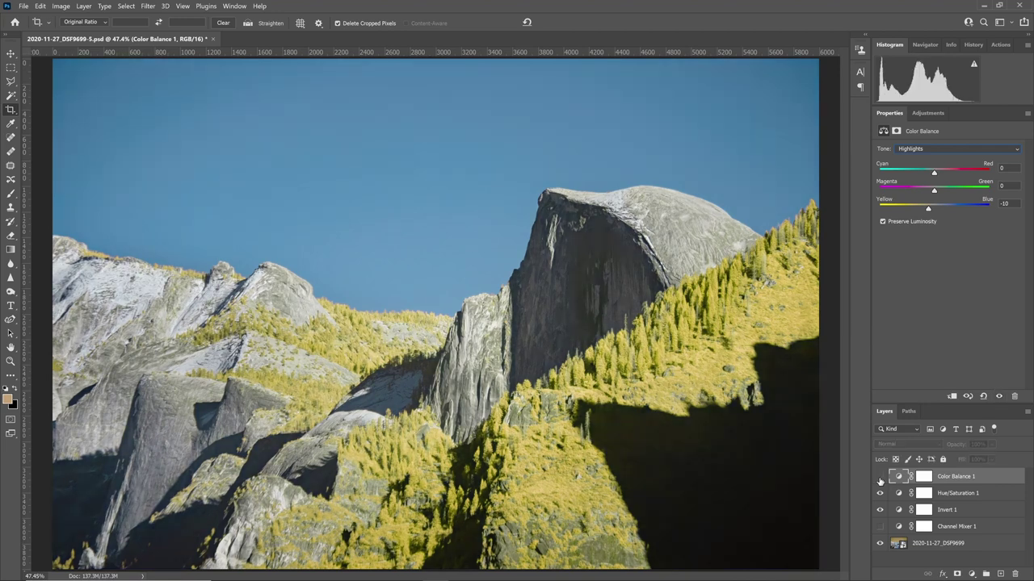
pyautogui.click(880, 478)
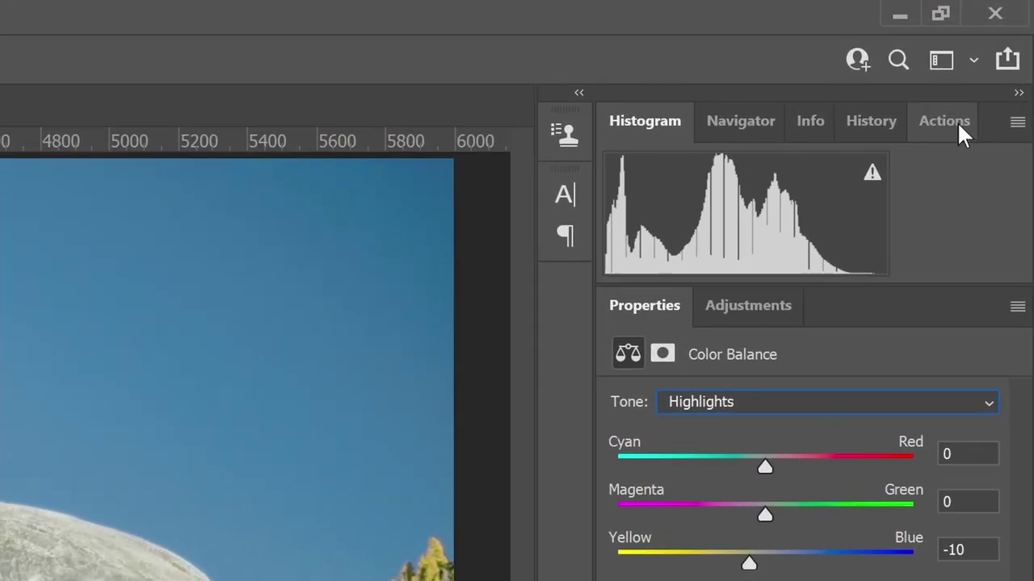
# Show the Actions panel listing the Rob Shea Infrared Actions v2 set and its actions.
pyautogui.click(978, 76)
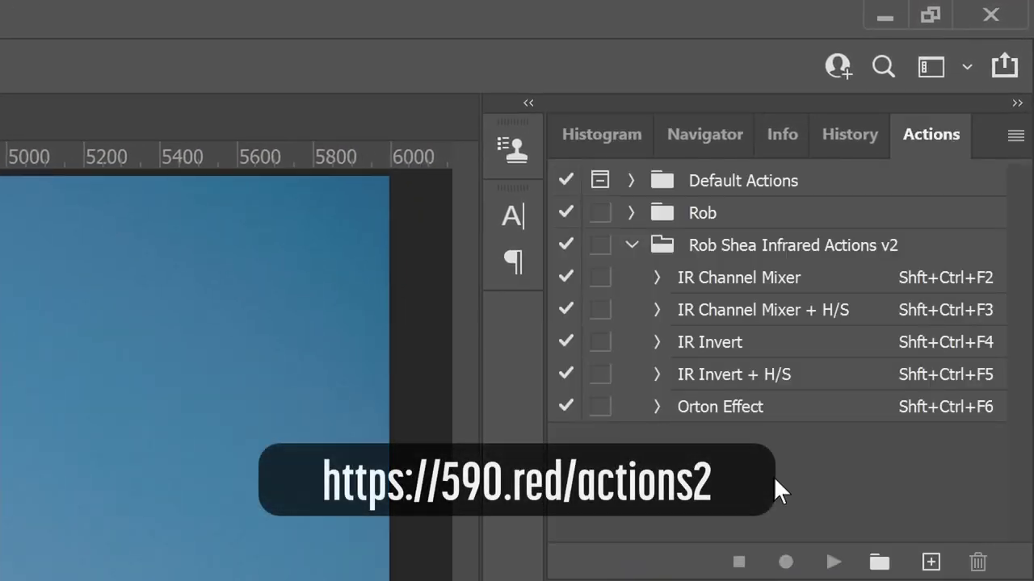